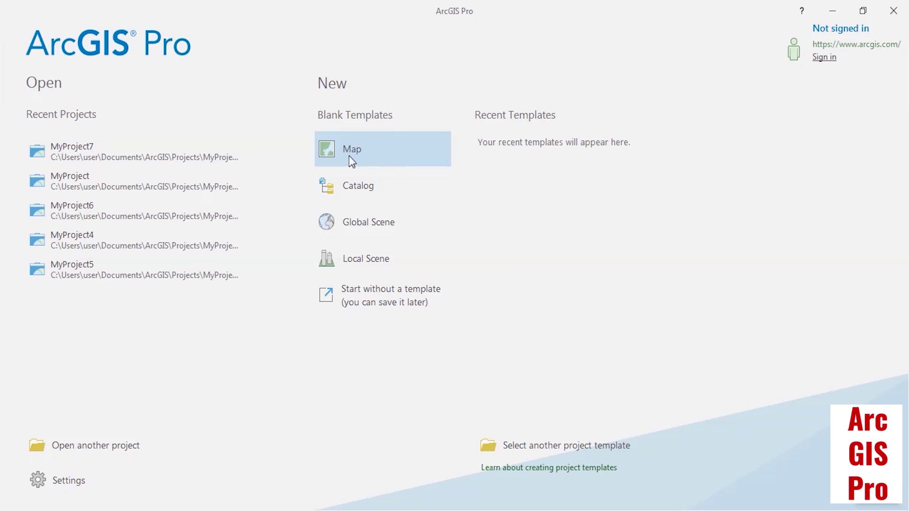
# Create a new project named MyProject8 from the blank Map template, in its own folder under C:\Users\user\Documents\ArcGIS\Projects
pyautogui.click(395, 159)
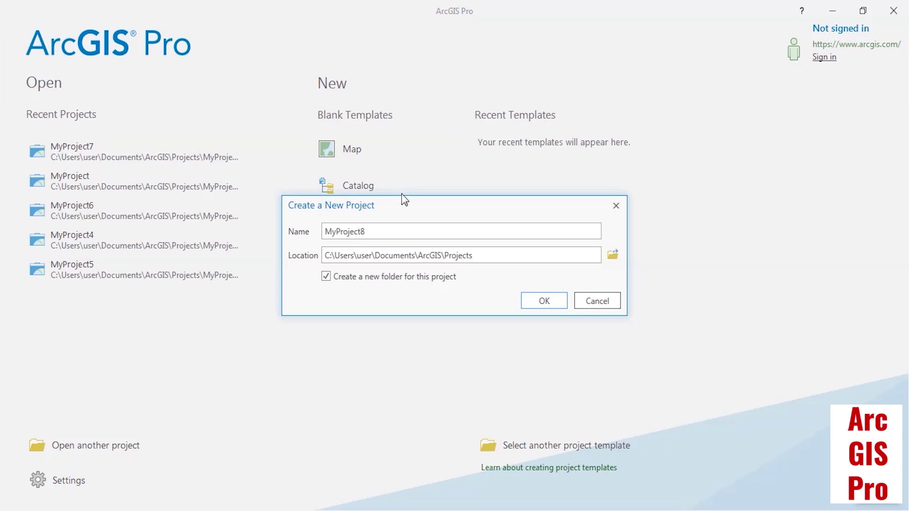
pyautogui.moveTo(405, 209); pyautogui.dragTo(293, 219)
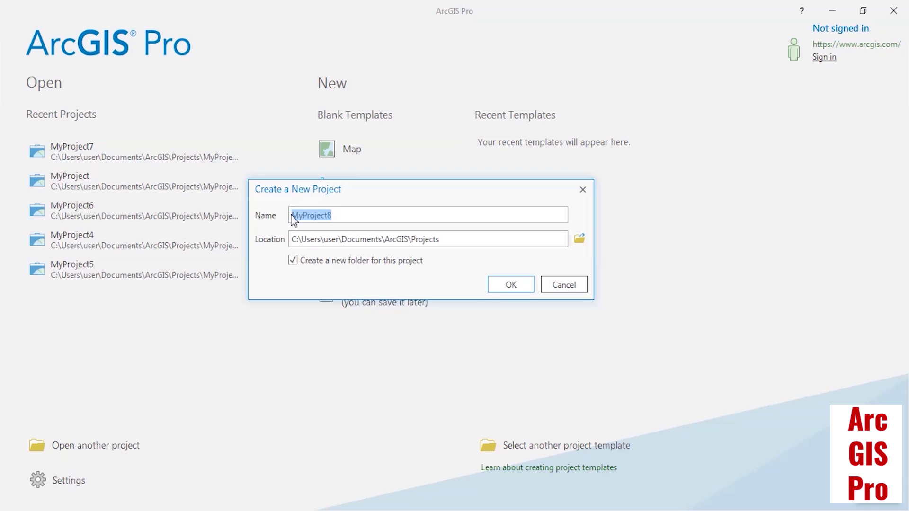
pyautogui.moveTo(450, 239); pyautogui.dragTo(284, 244)
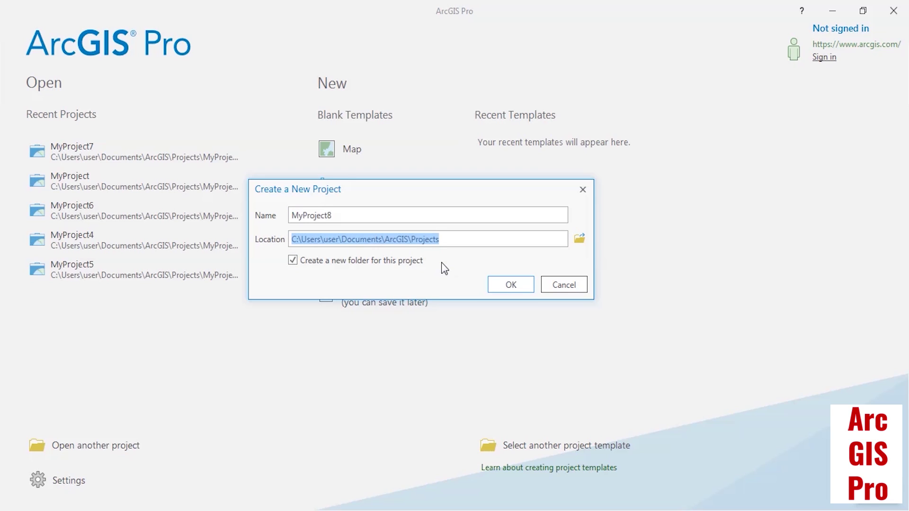
pyautogui.click(445, 218)
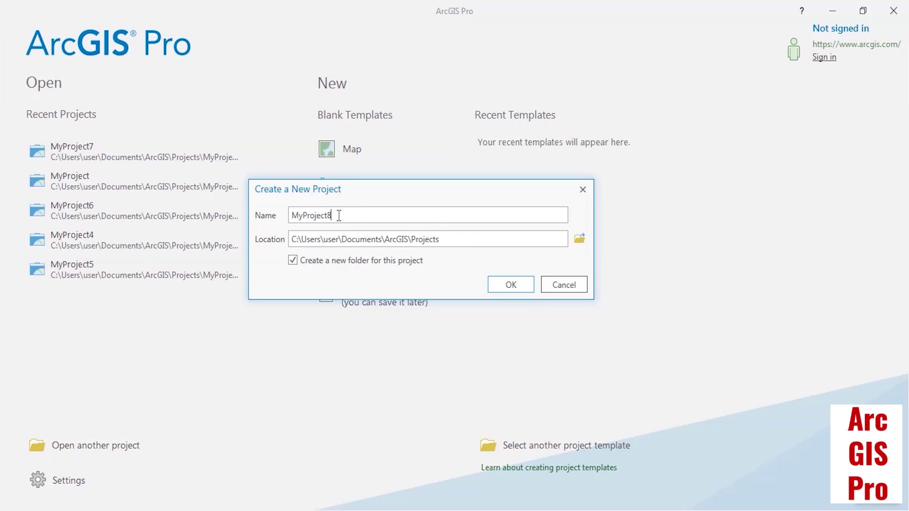
pyautogui.moveTo(337, 214); pyautogui.dragTo(292, 217)
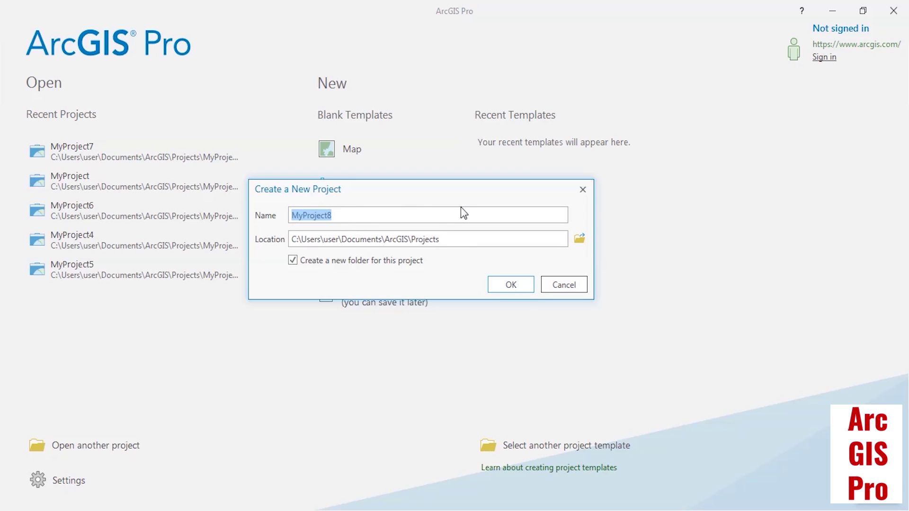
pyautogui.click(505, 286)
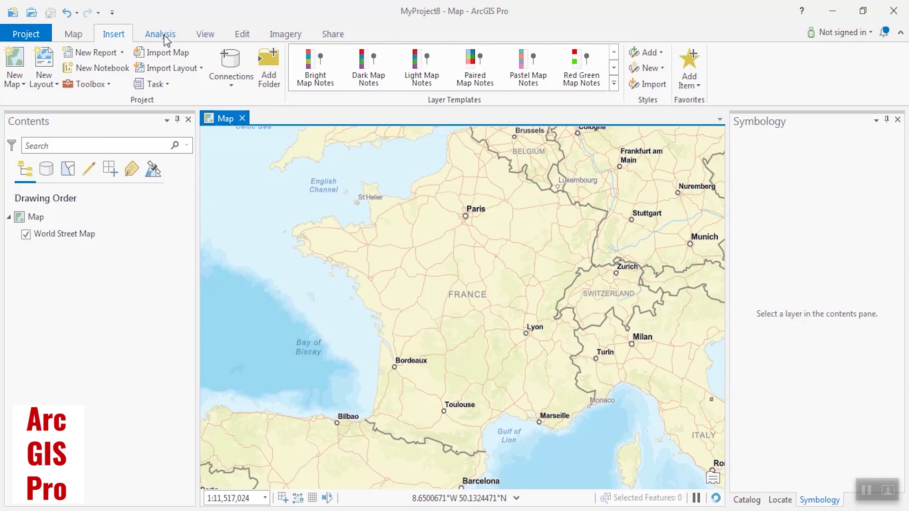
# Navigate the map from France to Tehran, Iran, and examine the city's street network at about 1:106,000 scale
pyautogui.scroll(-1, 205, 33)
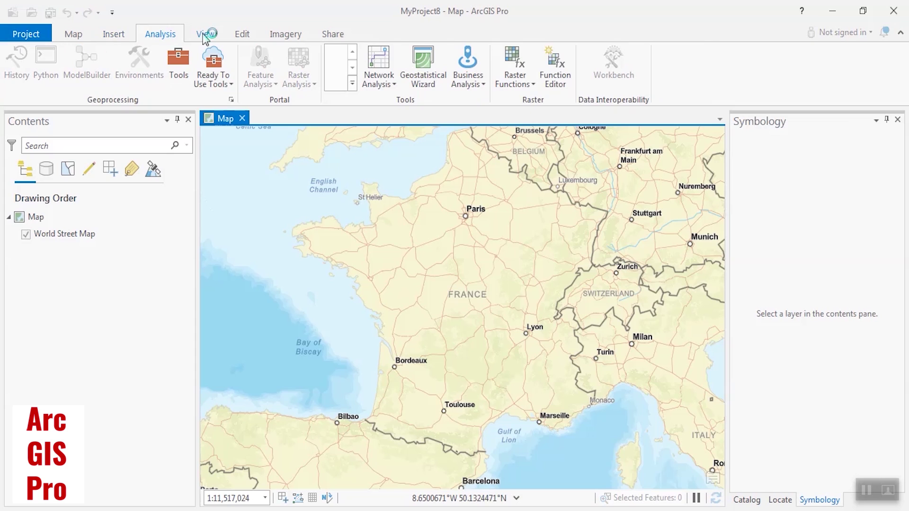
pyautogui.click(123, 36)
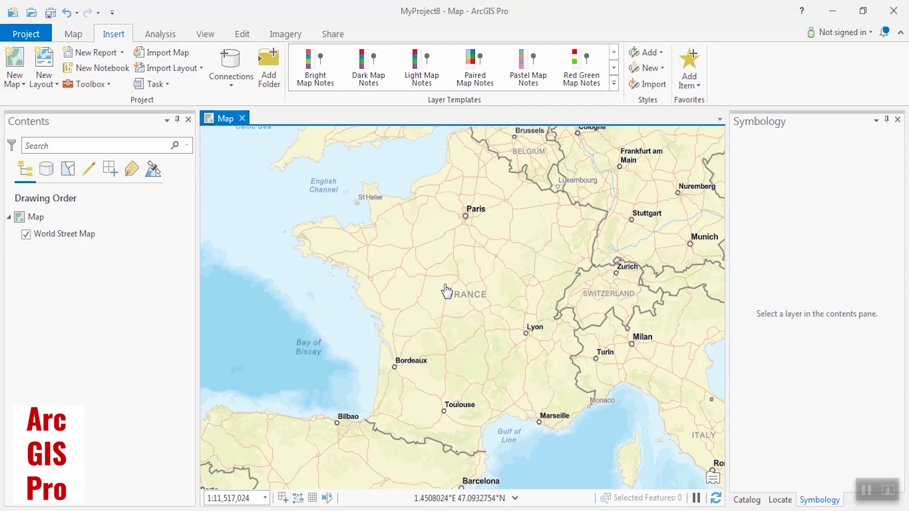
pyautogui.scroll(-2, 445, 290)
pyautogui.scroll(-2, 445, 290)
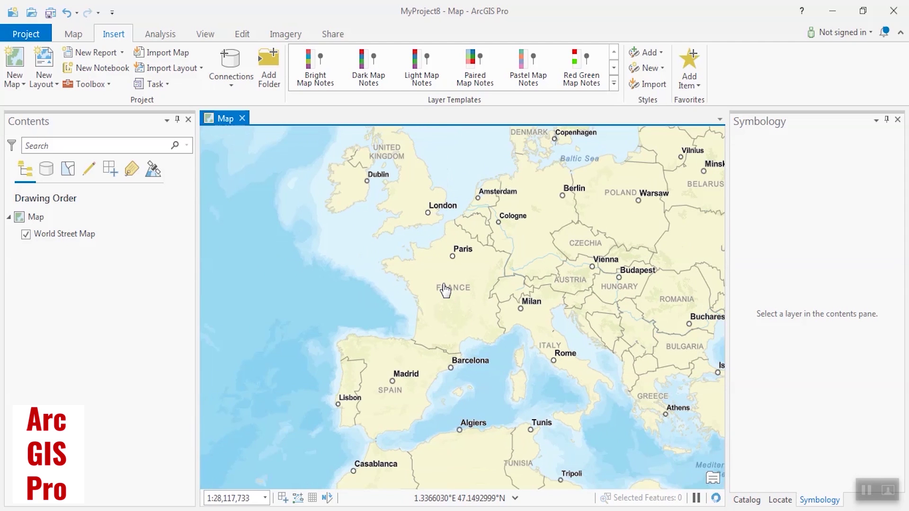
pyautogui.scroll(-1, 440, 290)
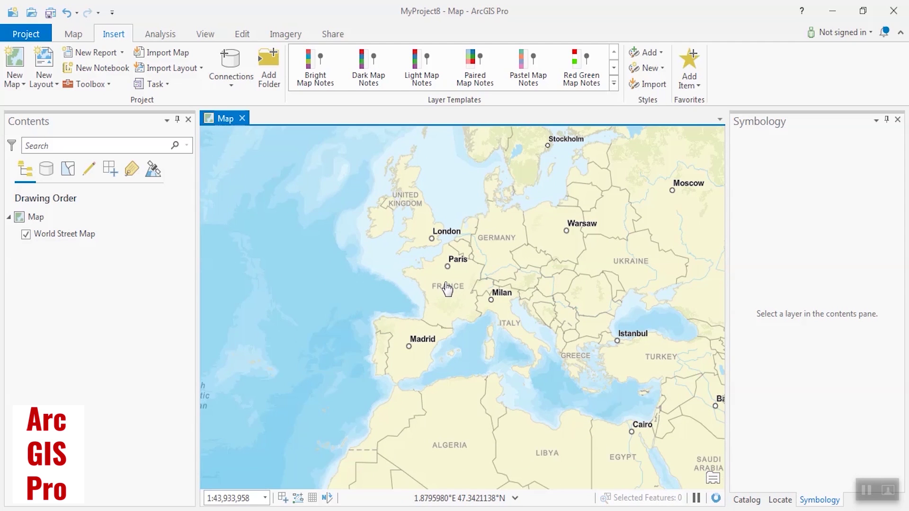
pyautogui.scroll(-1, 447, 289)
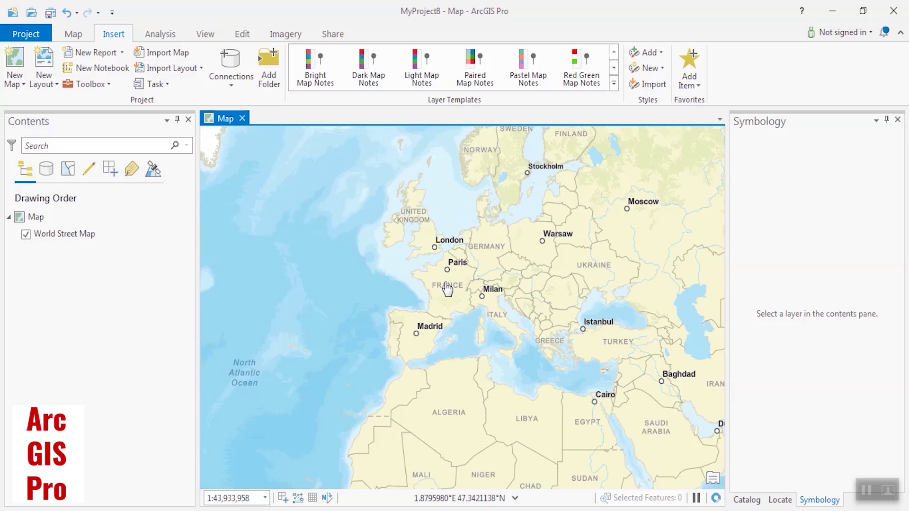
pyautogui.moveTo(521, 315); pyautogui.dragTo(344, 284)
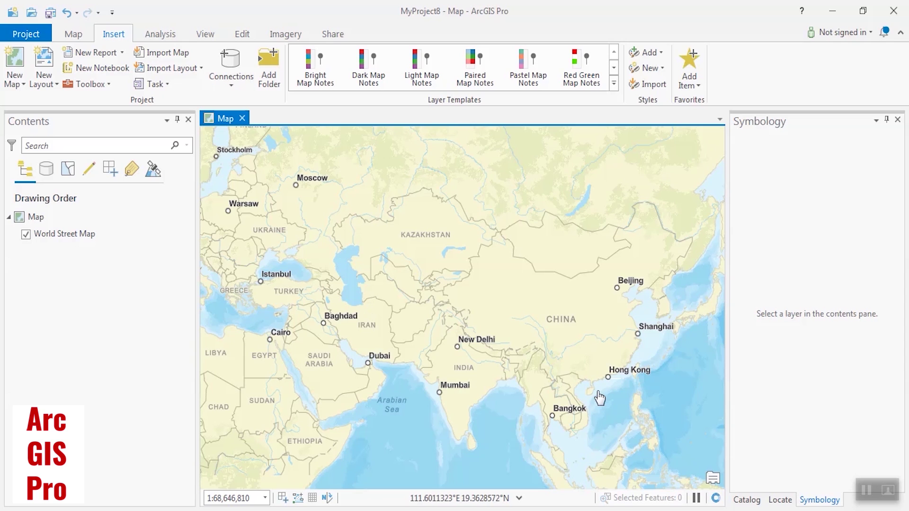
pyautogui.moveTo(535, 361); pyautogui.dragTo(576, 319)
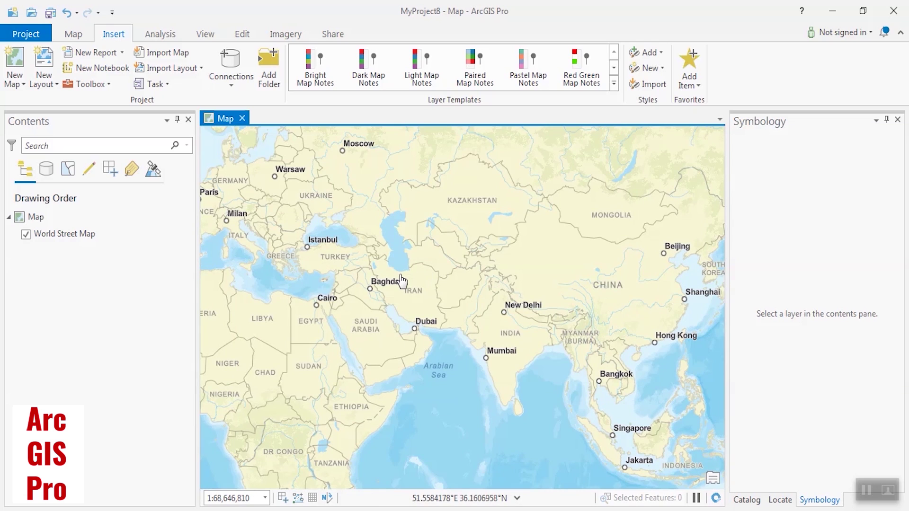
pyautogui.scroll(2, 407, 281)
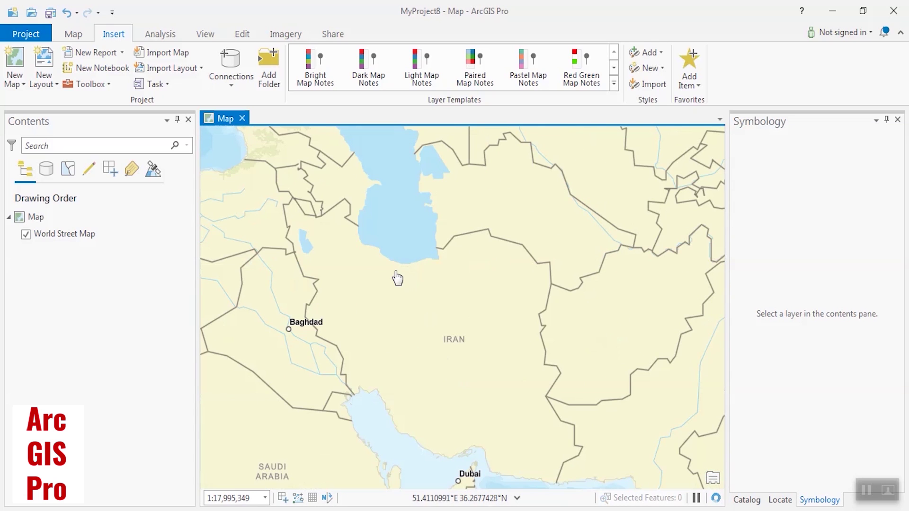
pyautogui.scroll(2, 398, 278)
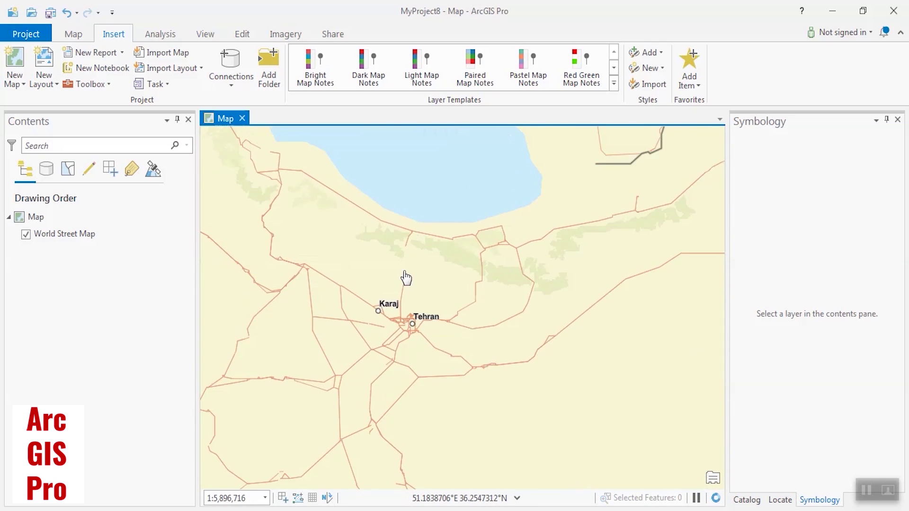
pyautogui.scroll(2, 401, 335)
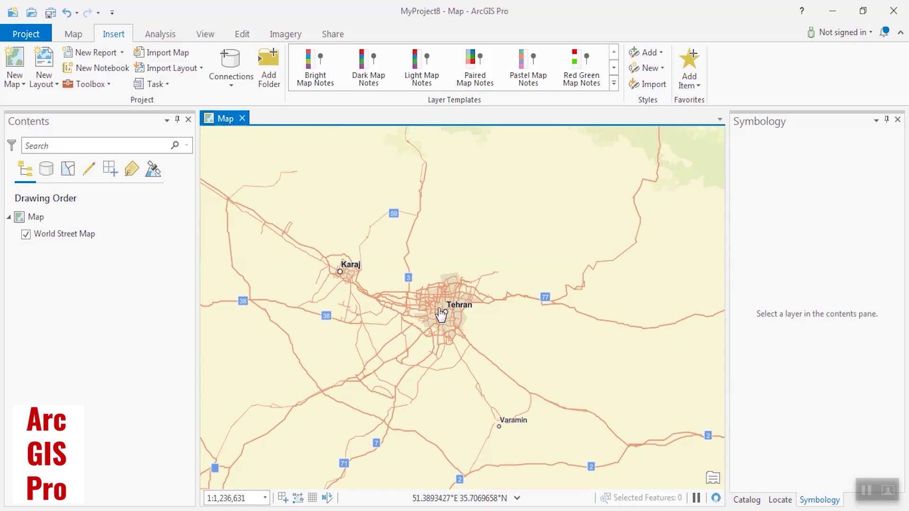
pyautogui.scroll(1, 468, 312)
pyautogui.scroll(1, 440, 309)
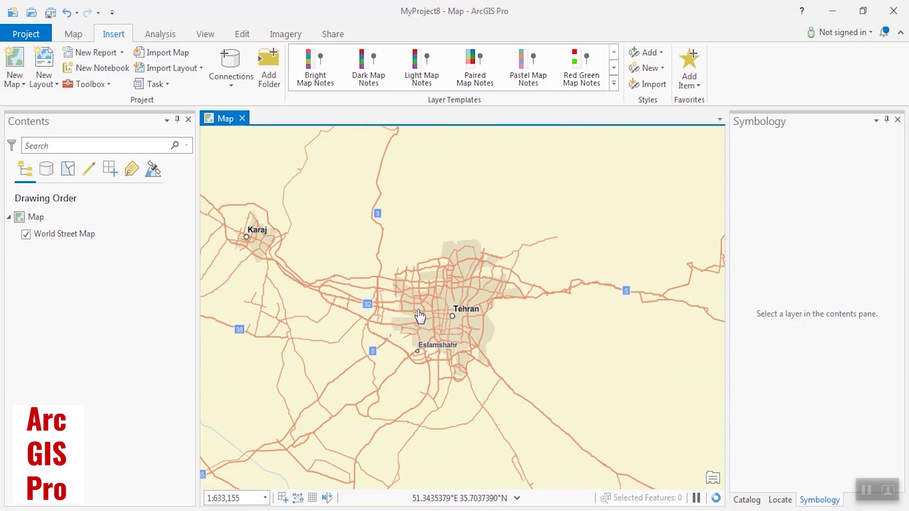
pyautogui.scroll(1, 420, 315)
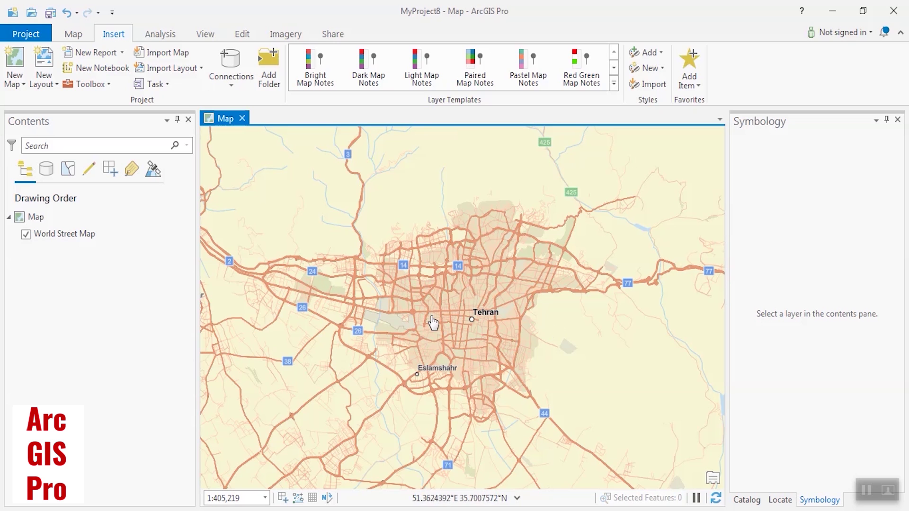
pyautogui.scroll(1, 433, 324)
pyautogui.scroll(3, 433, 324)
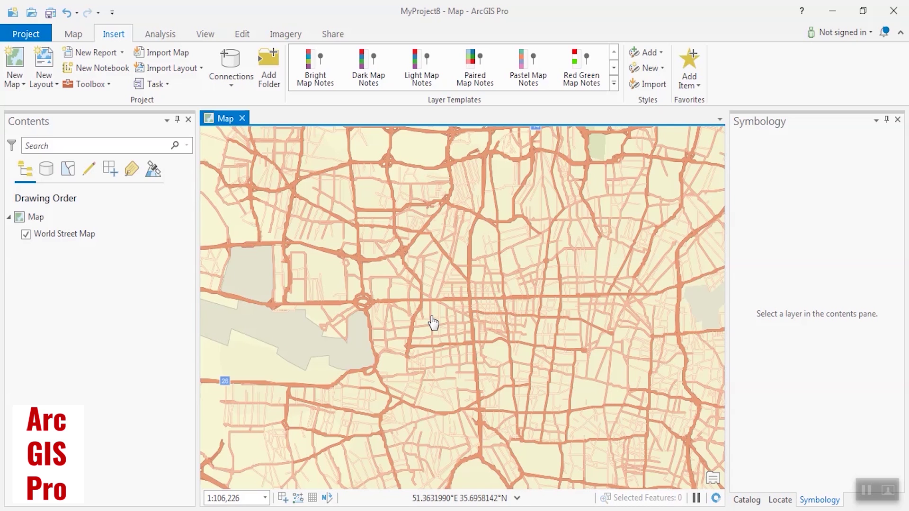
# Browse the gallery of basemaps available to replace the World Street Map layer
pyautogui.click(79, 41)
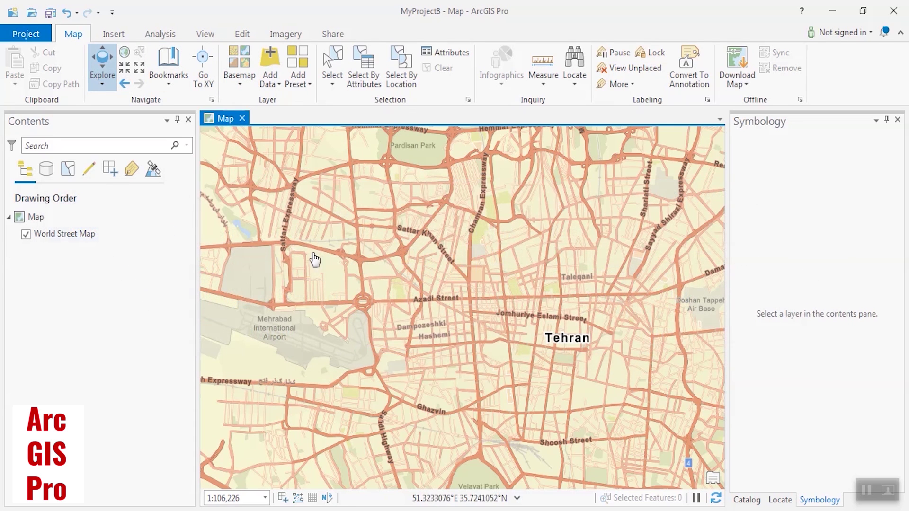
pyautogui.click(50, 237)
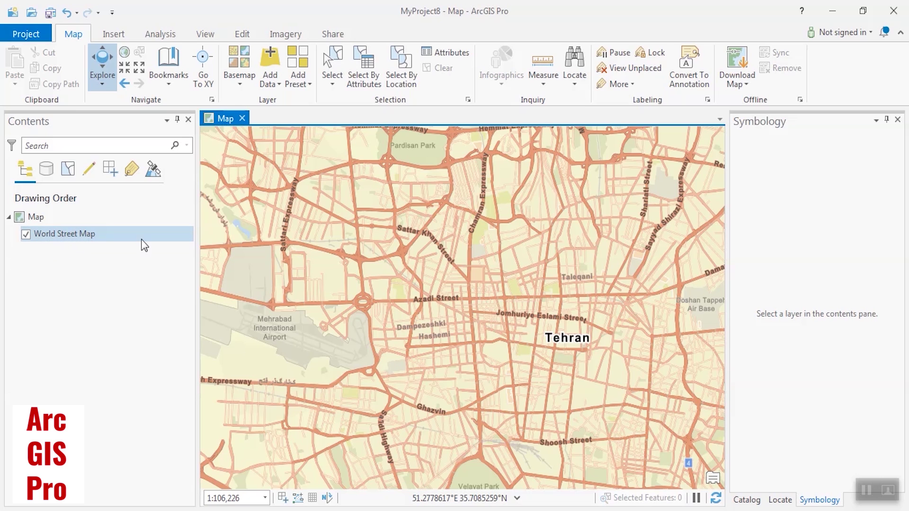
pyautogui.click(239, 81)
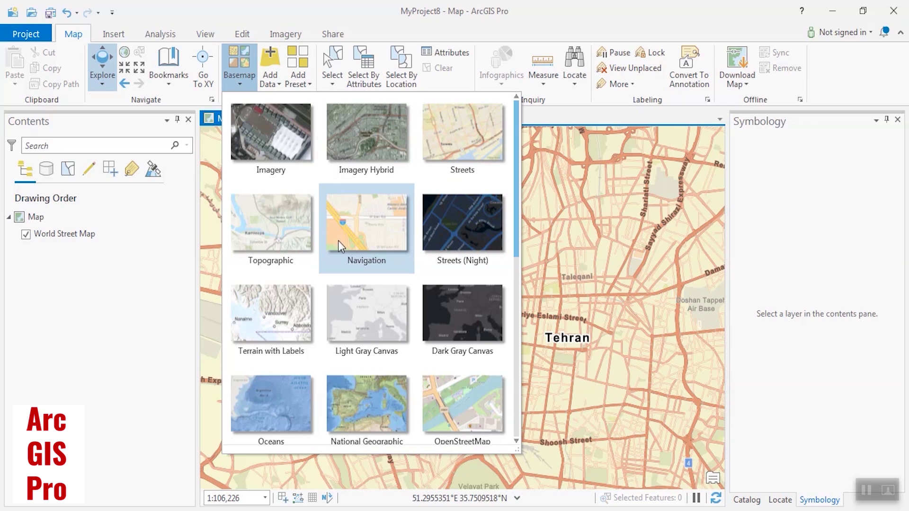
pyautogui.scroll(-5, 345, 256)
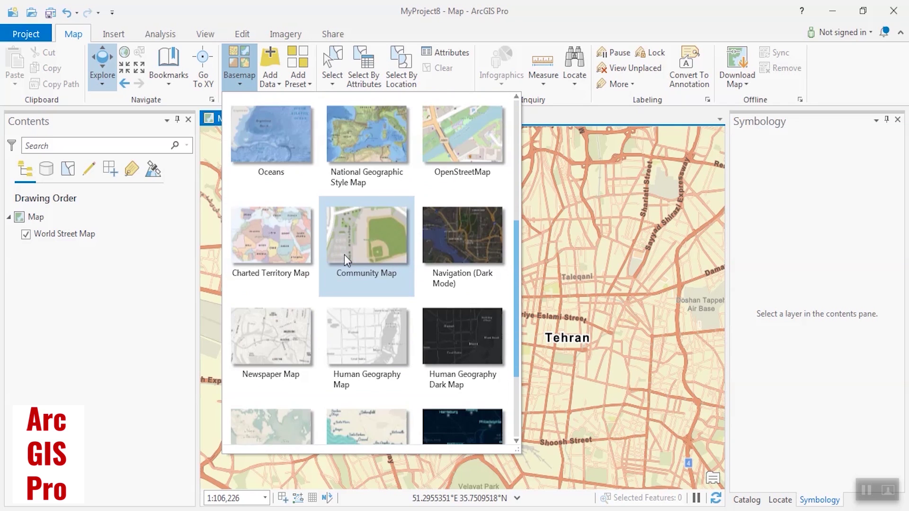
pyautogui.scroll(-3, 344, 254)
pyautogui.scroll(5, 338, 265)
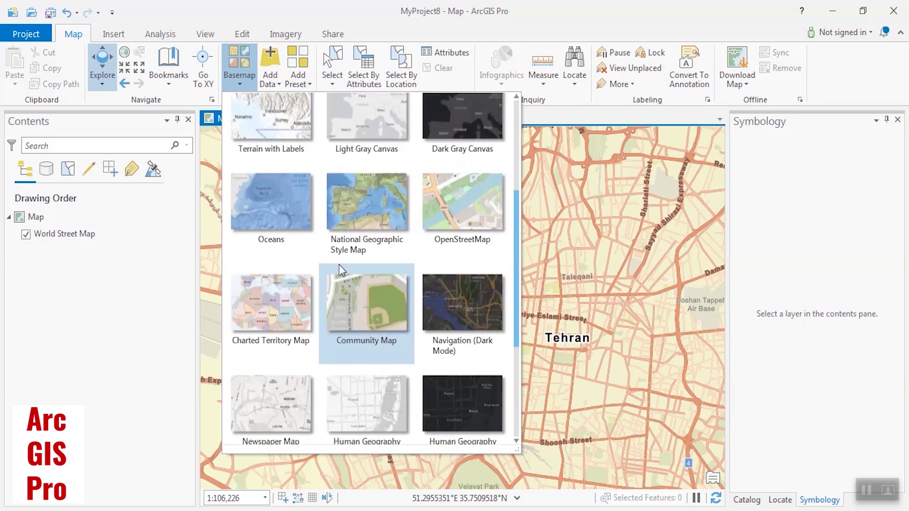
pyautogui.scroll(3, 338, 265)
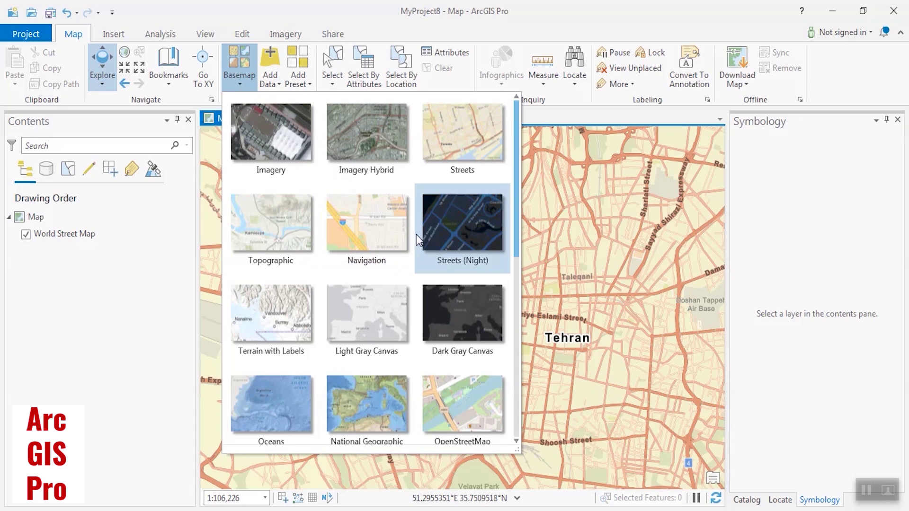
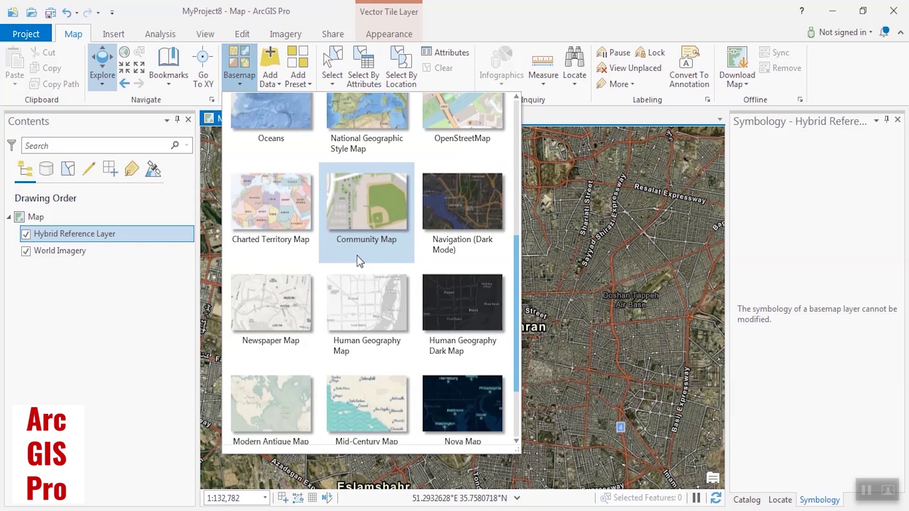
# Change the map's basemap to Topographic and examine the relief around Tehran
pyautogui.scroll(-1, 359, 261)
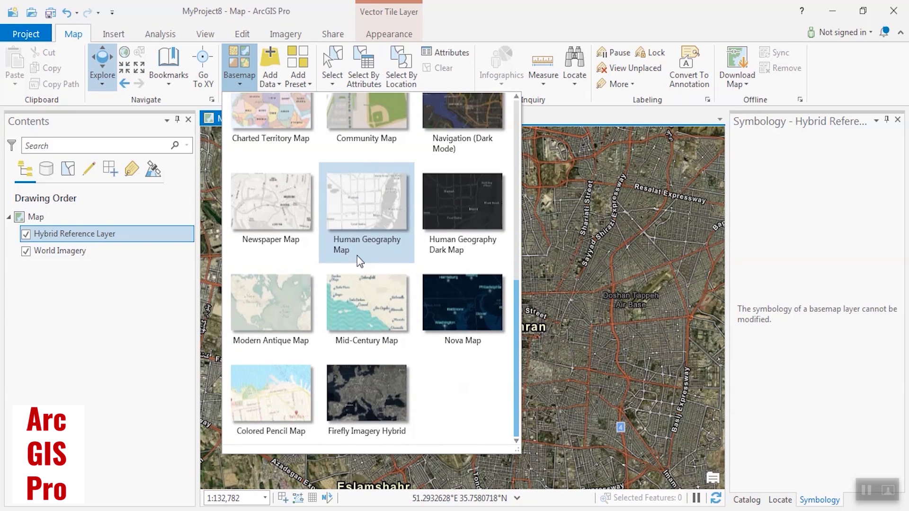
pyautogui.scroll(6, 358, 260)
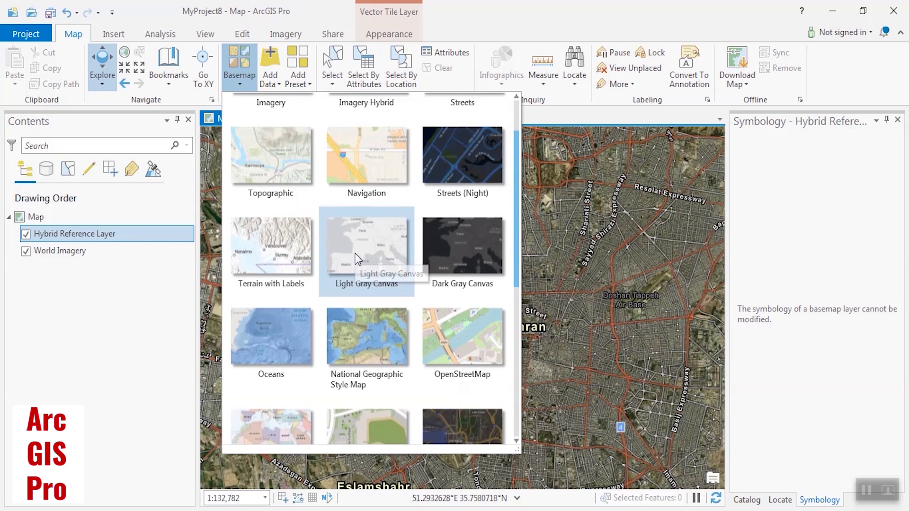
pyautogui.scroll(1, 356, 258)
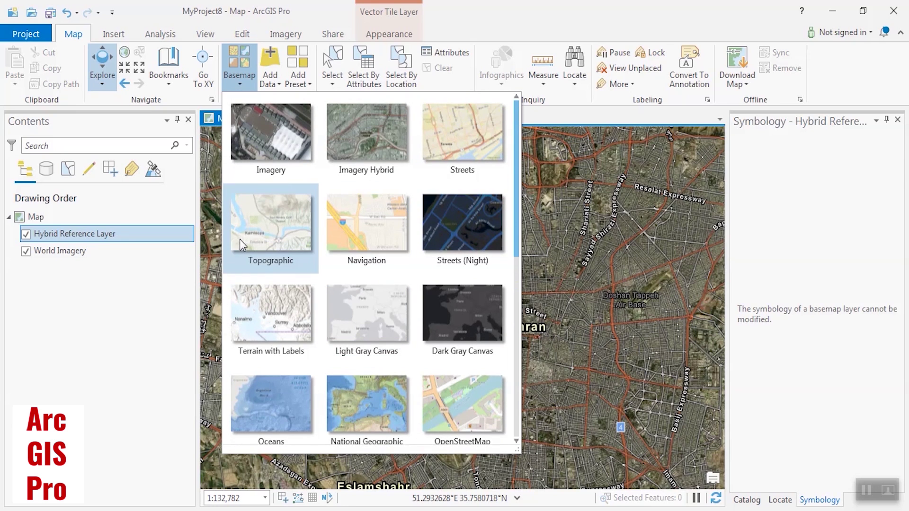
pyautogui.click(254, 233)
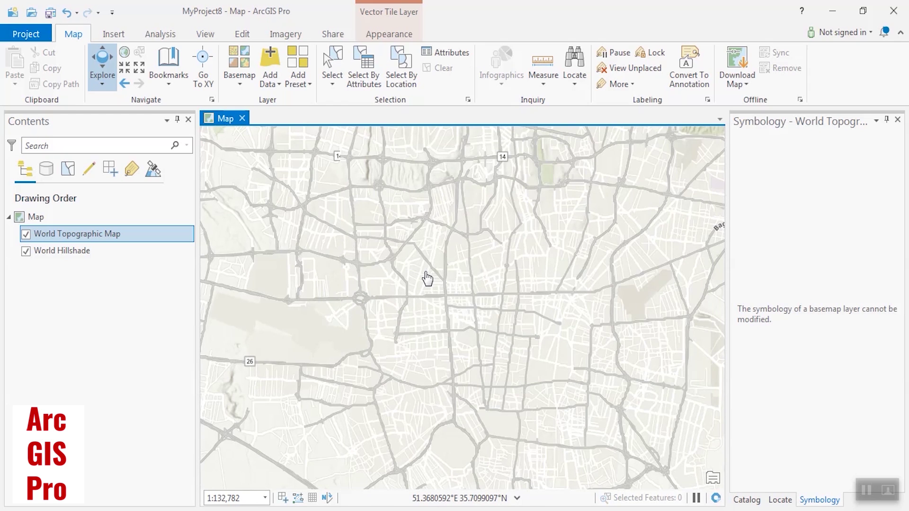
pyautogui.scroll(-1, 426, 279)
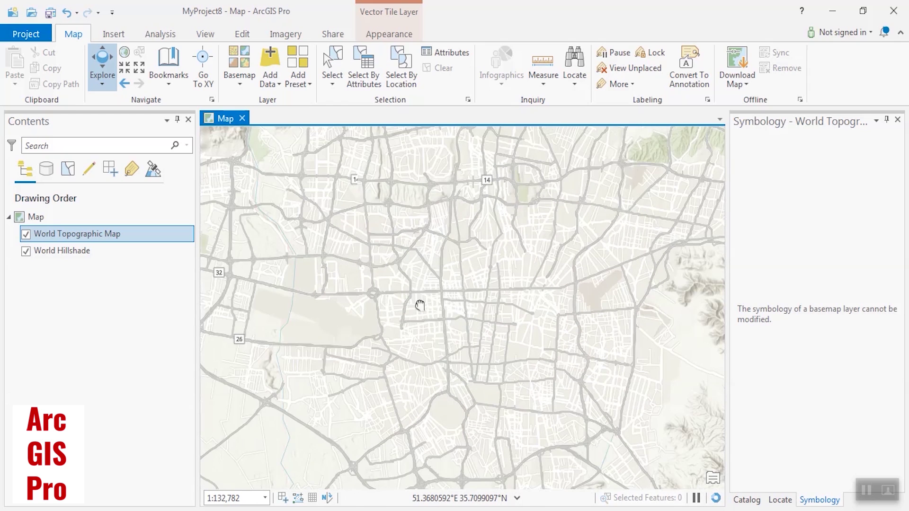
pyautogui.scroll(-1, 418, 332)
pyautogui.scroll(-1, 422, 352)
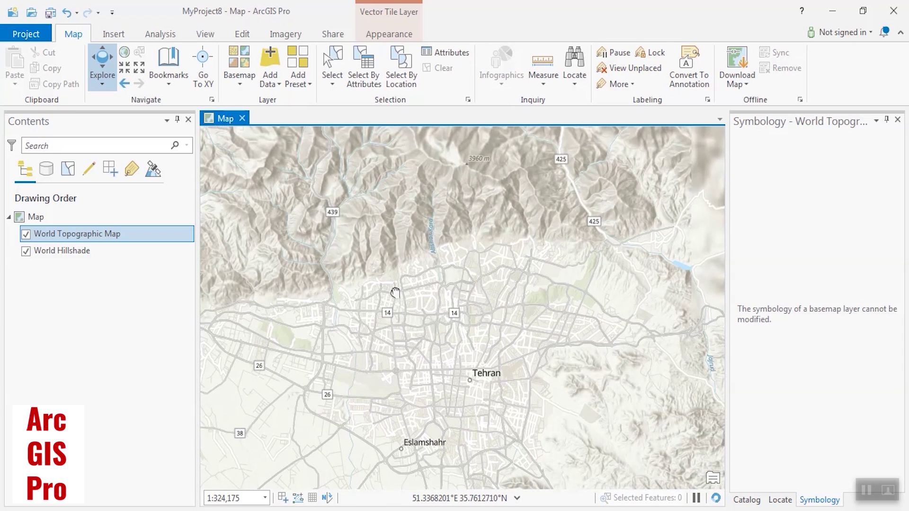
pyautogui.press('Down')
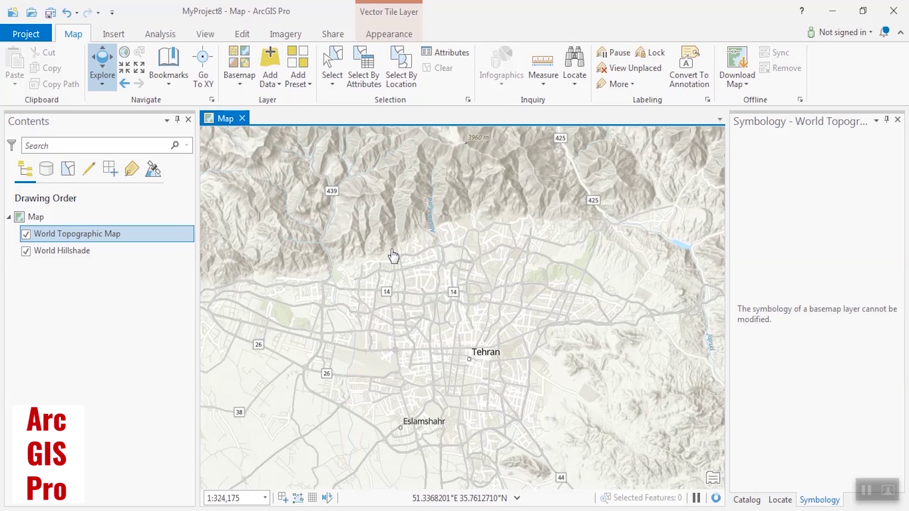
pyautogui.press('Down')
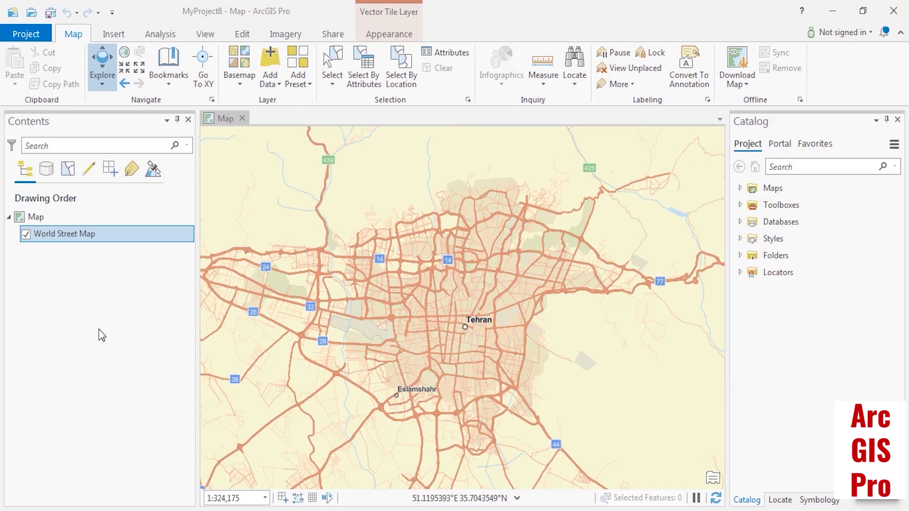
# Open the application options and review the current project's name, location, home folder, default geodatabase and default toolbox
pyautogui.click(19, 33)
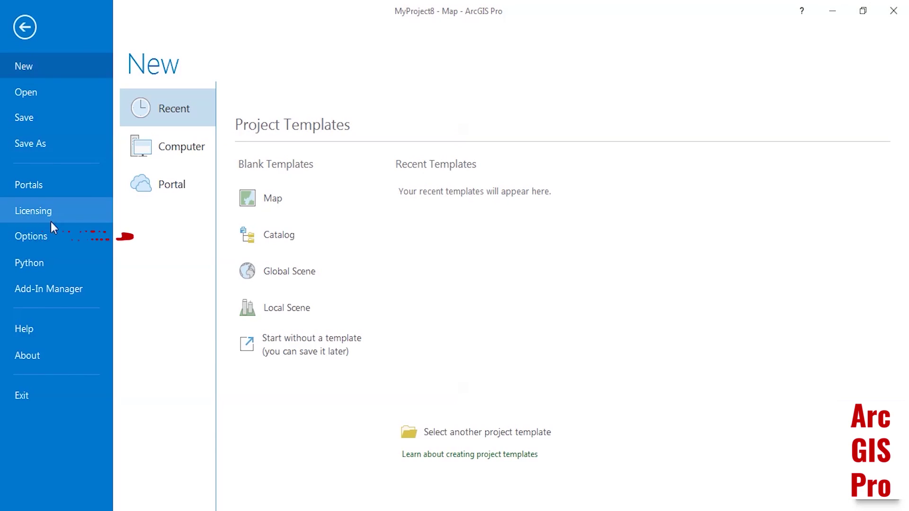
pyautogui.click(53, 247)
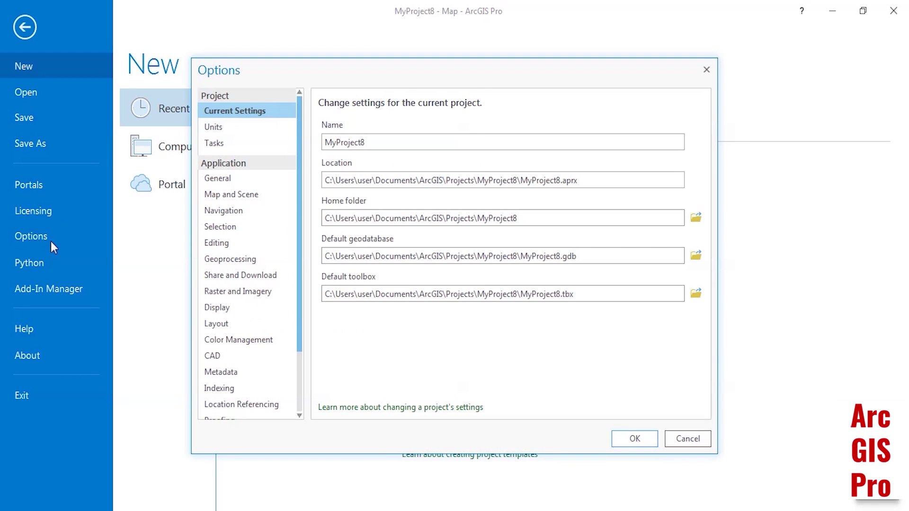
pyautogui.moveTo(367, 71); pyautogui.dragTo(367, 66)
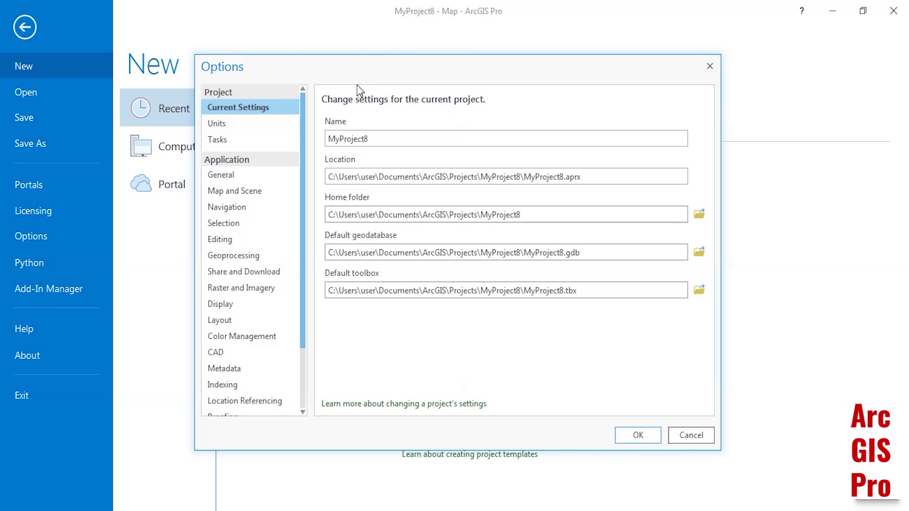
pyautogui.moveTo(302, 112)
pyautogui.mouseDown()
pyautogui.moveTo(306, 200)
pyautogui.moveTo(304, 102)
pyautogui.mouseUp()
pyautogui.moveTo(300, 67); pyautogui.dragTo(311, 58)
pyautogui.moveTo(316, 137); pyautogui.dragTo(276, 85)
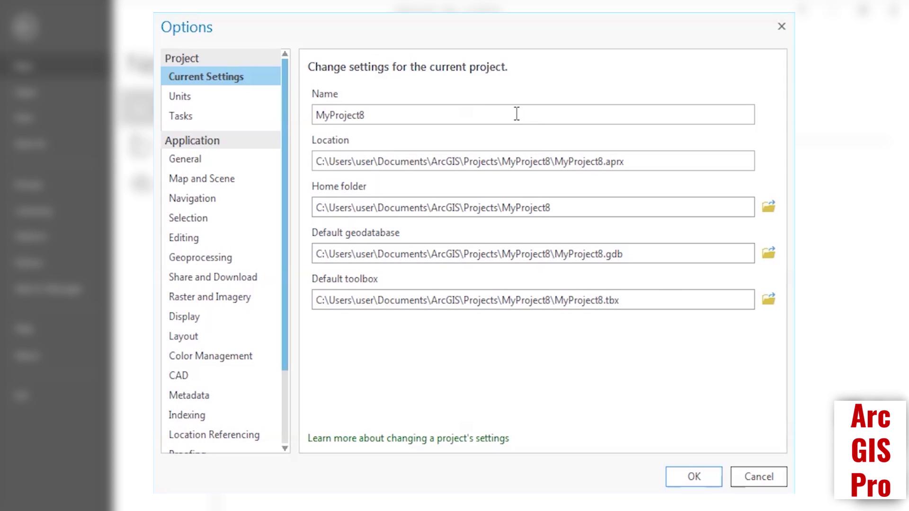
pyautogui.moveTo(647, 162); pyautogui.dragTo(317, 160)
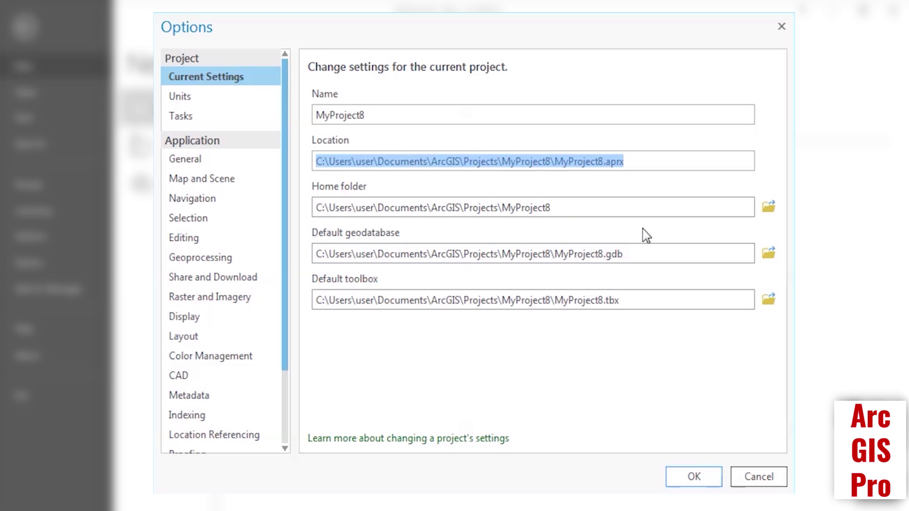
# Set the project's default distance unit to Kilometer
pyautogui.click(225, 98)
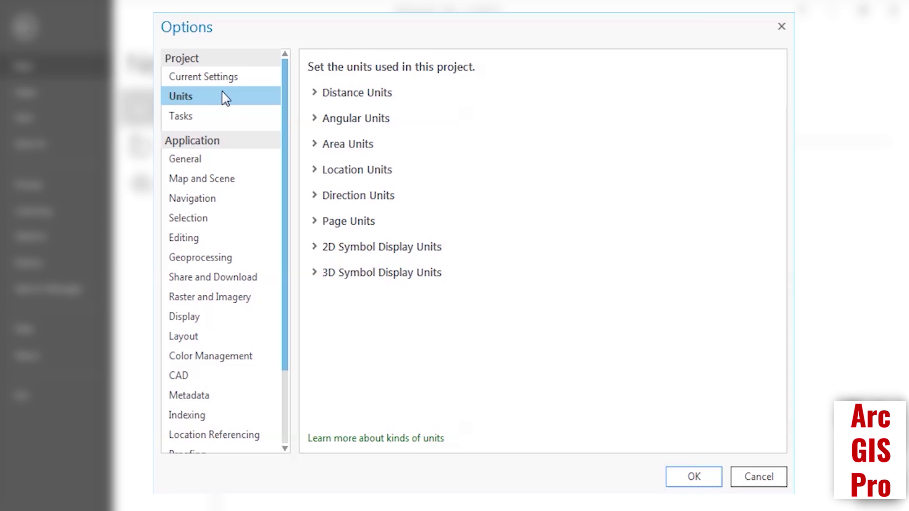
pyautogui.click(316, 94)
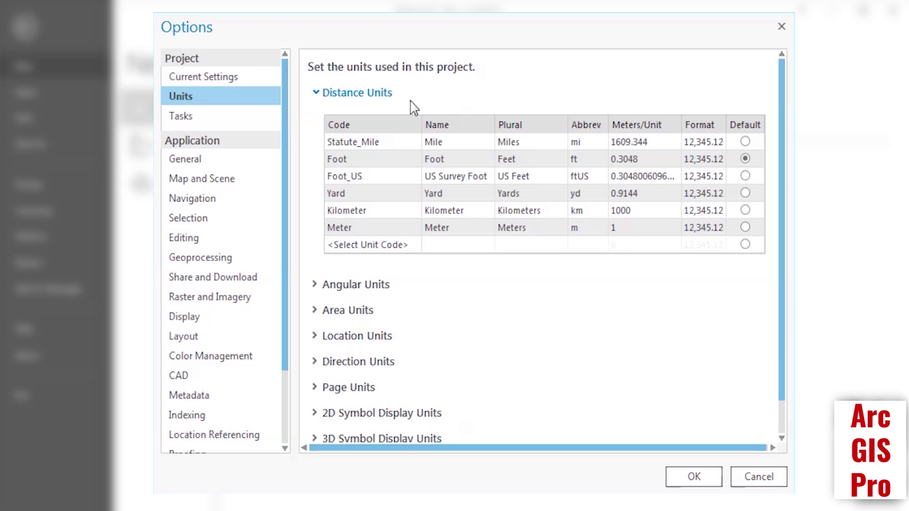
pyautogui.click(391, 144)
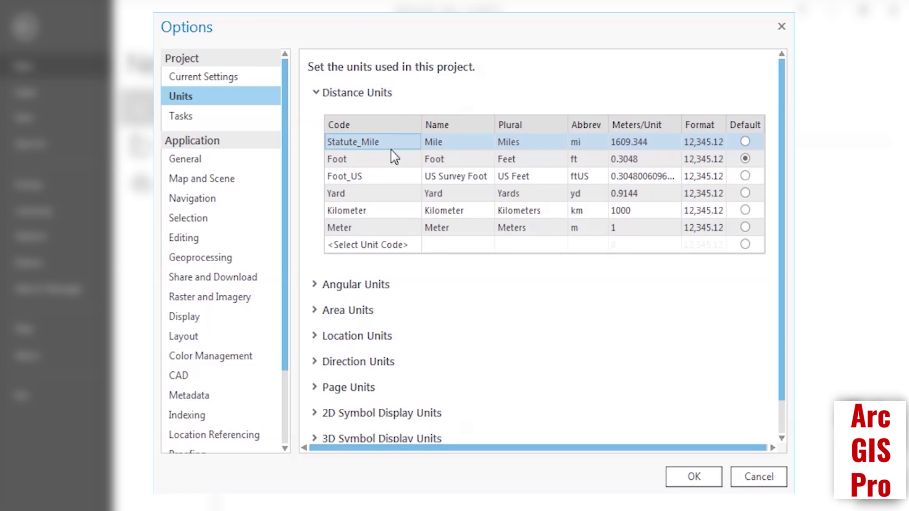
pyautogui.click(394, 177)
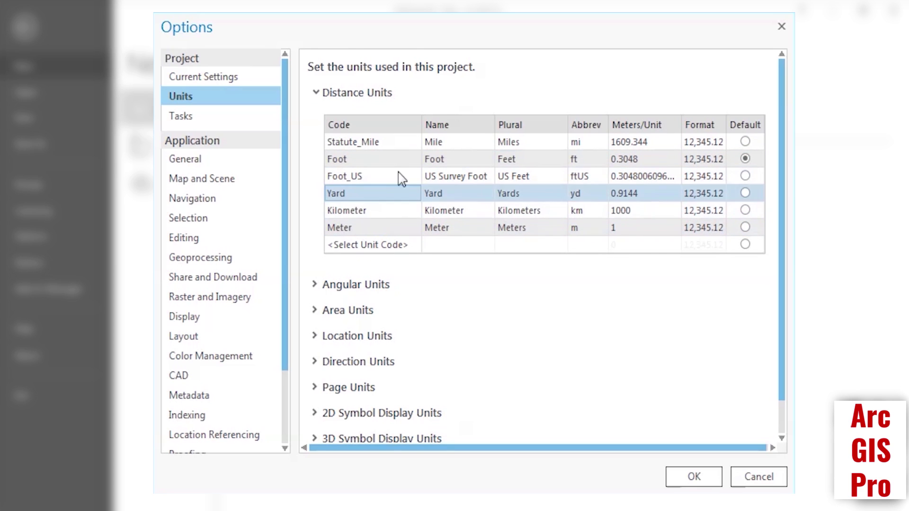
pyautogui.click(641, 176)
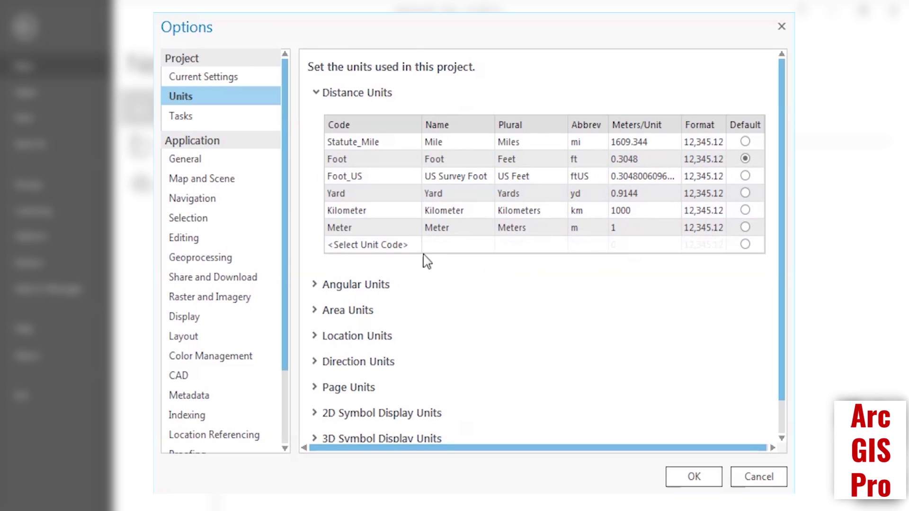
pyautogui.click(399, 163)
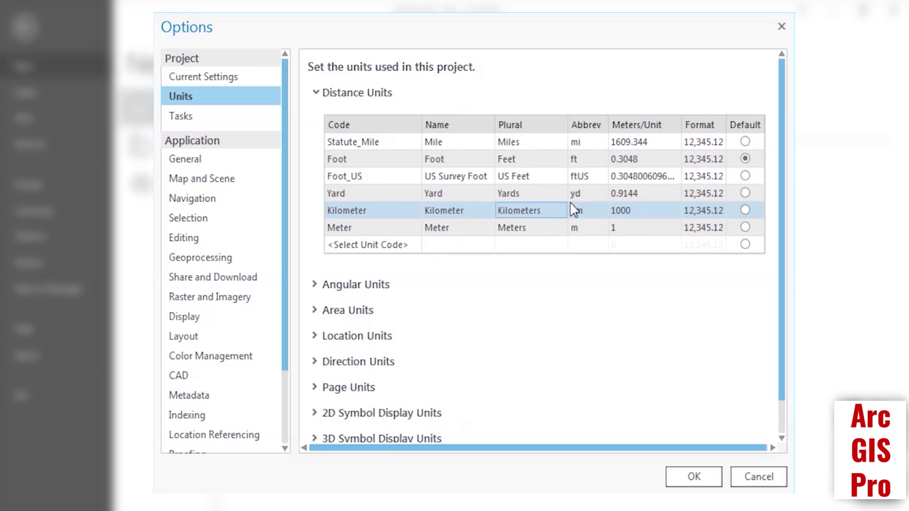
pyautogui.click(745, 211)
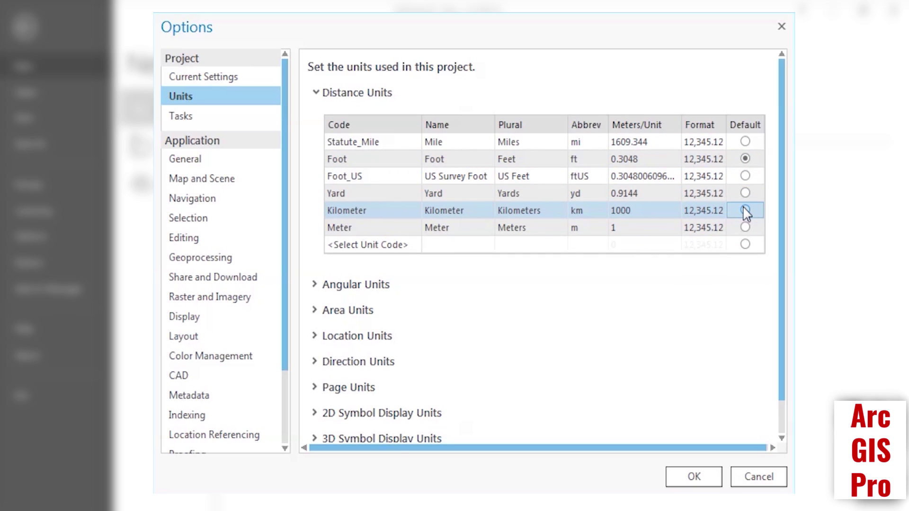
pyautogui.click(745, 211)
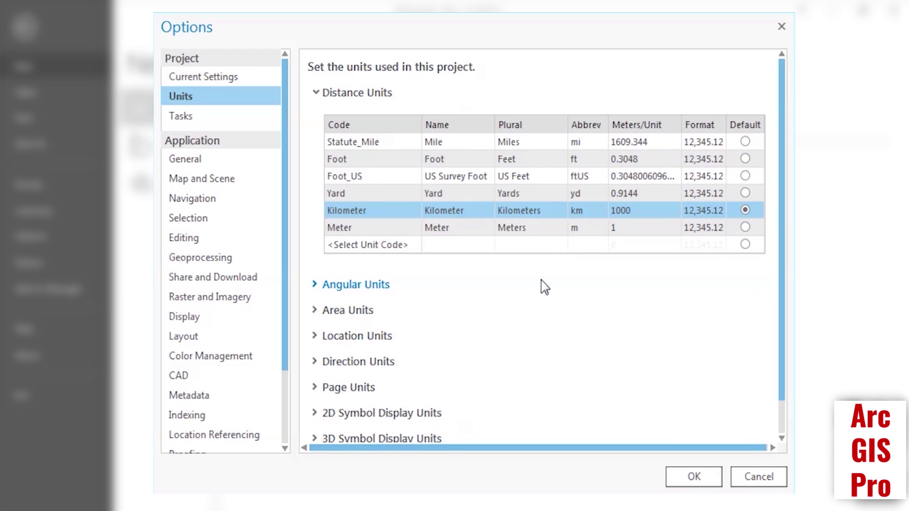
pyautogui.click(315, 93)
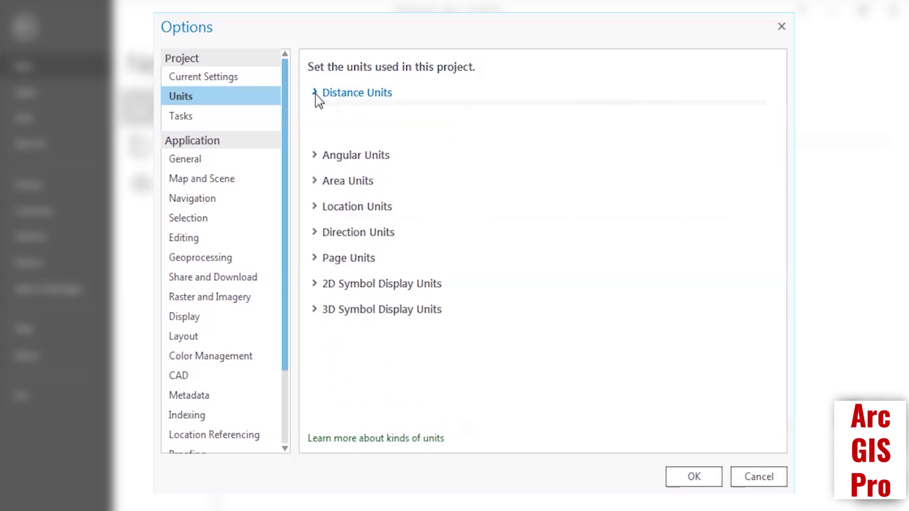
# Review the project's angular units and set the default area unit to Square_Kilometer
pyautogui.click(317, 121)
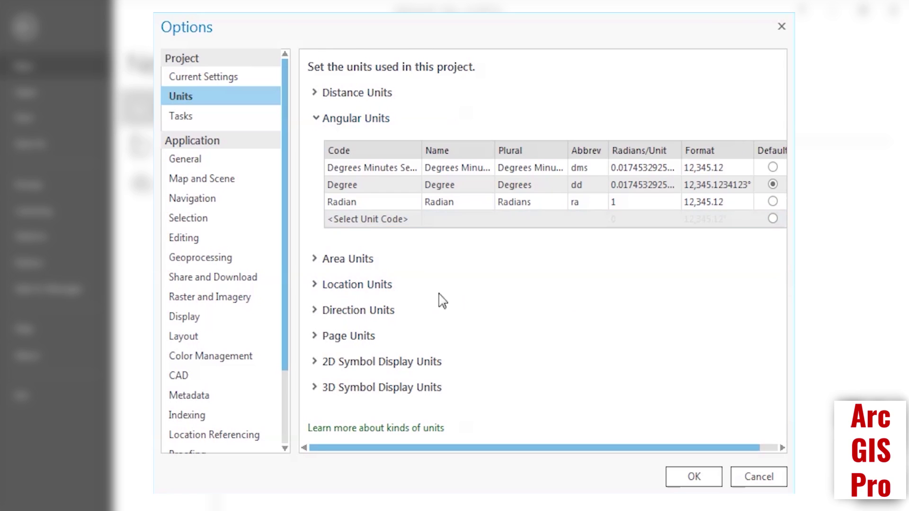
pyautogui.click(324, 259)
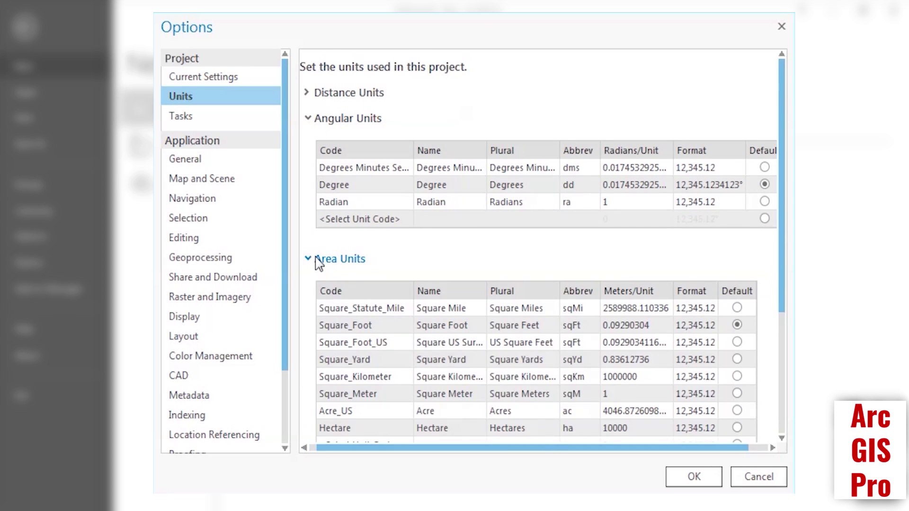
pyautogui.scroll(-4, 419, 238)
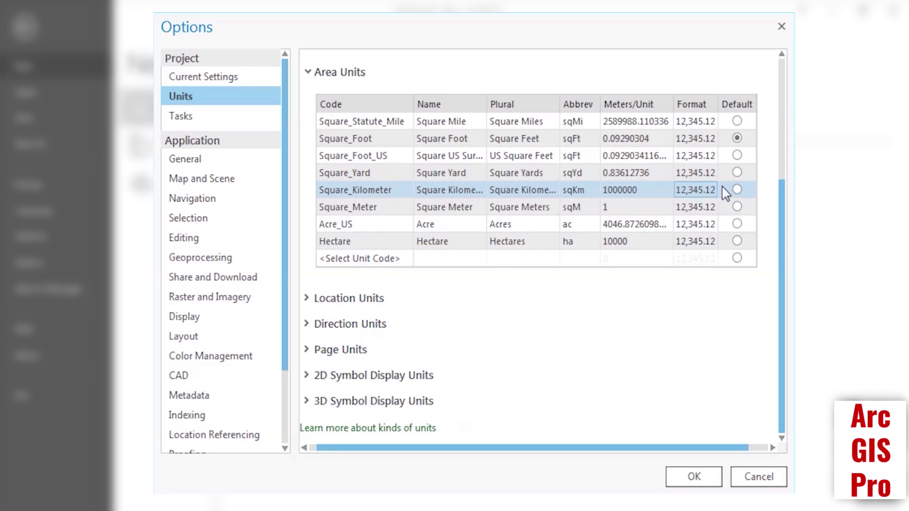
pyautogui.click(736, 190)
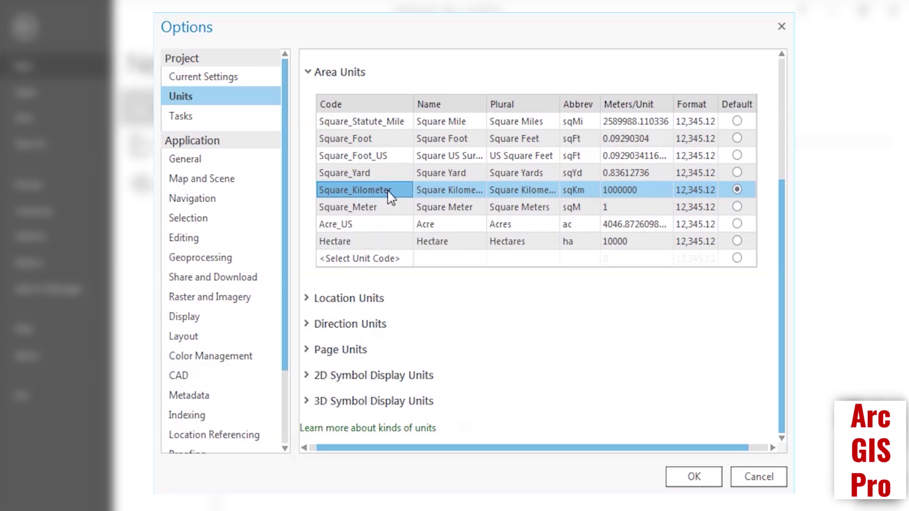
# Examine the project's available location, direction and page units and their default choices
pyautogui.click(307, 299)
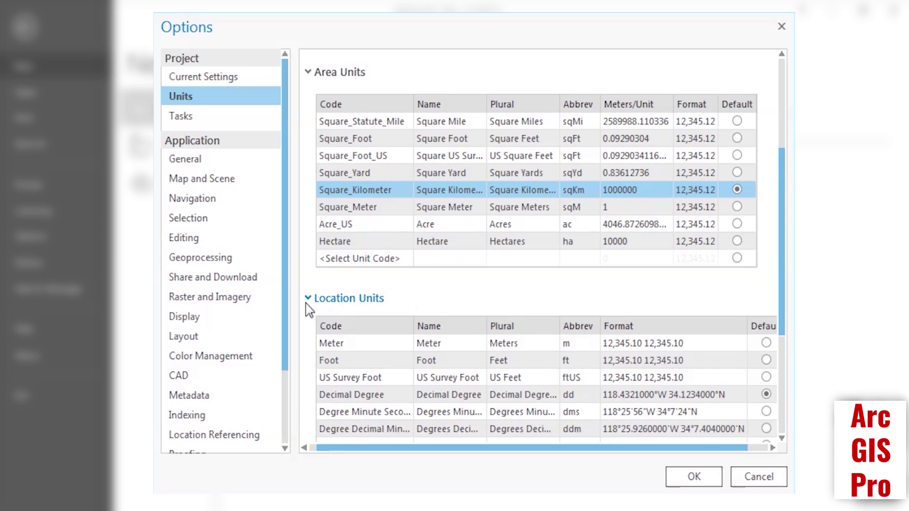
pyautogui.scroll(-5, 306, 304)
pyautogui.click(307, 324)
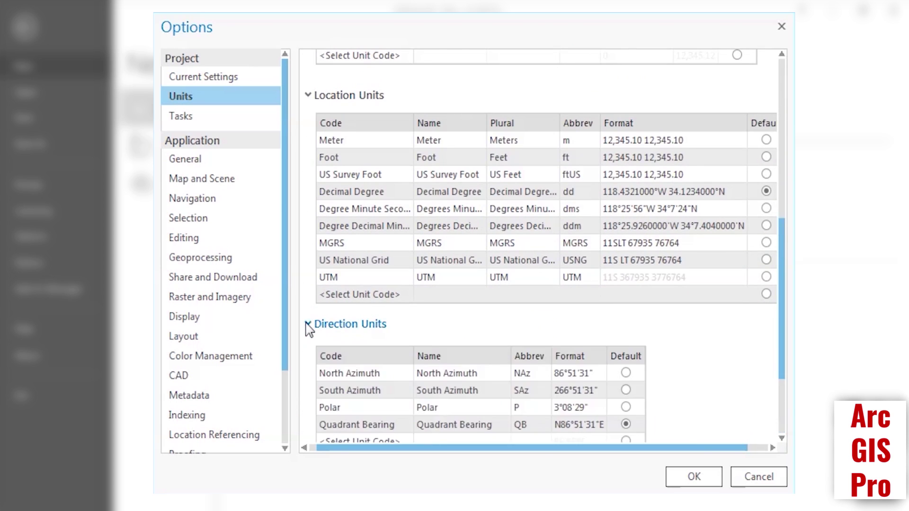
pyautogui.scroll(-3, 307, 328)
pyautogui.click(307, 350)
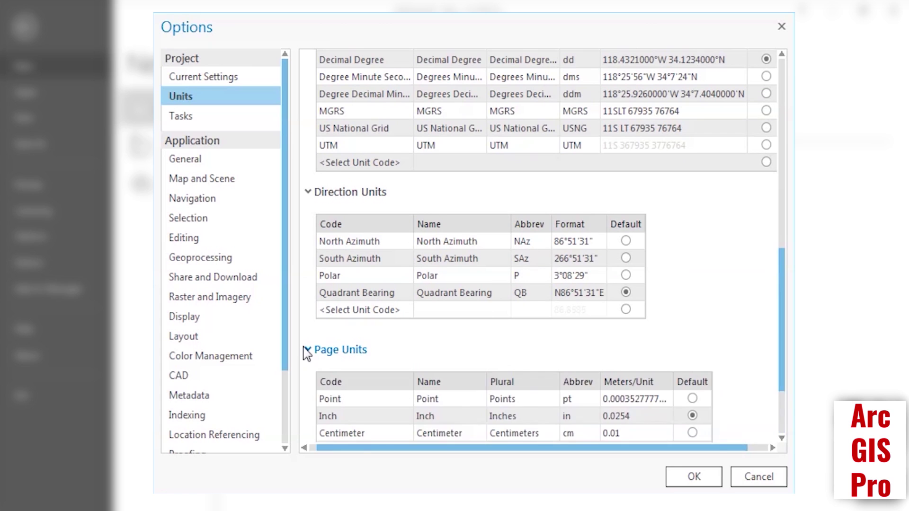
pyautogui.scroll(-3, 304, 349)
pyautogui.click(306, 376)
pyautogui.scroll(-3, 316, 374)
pyautogui.scroll(5, 318, 373)
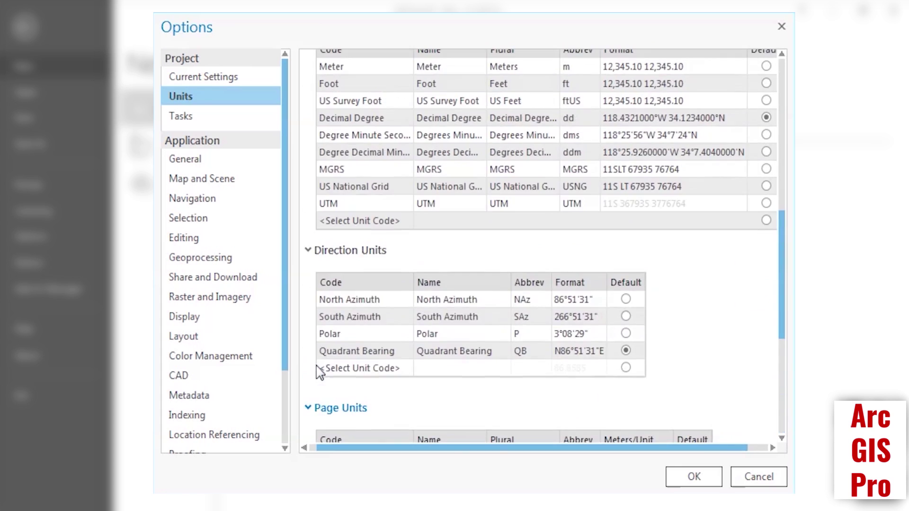
# Look over the task history options and try setting ArcGIS Pro to start with a default project in the general options
pyautogui.click(178, 122)
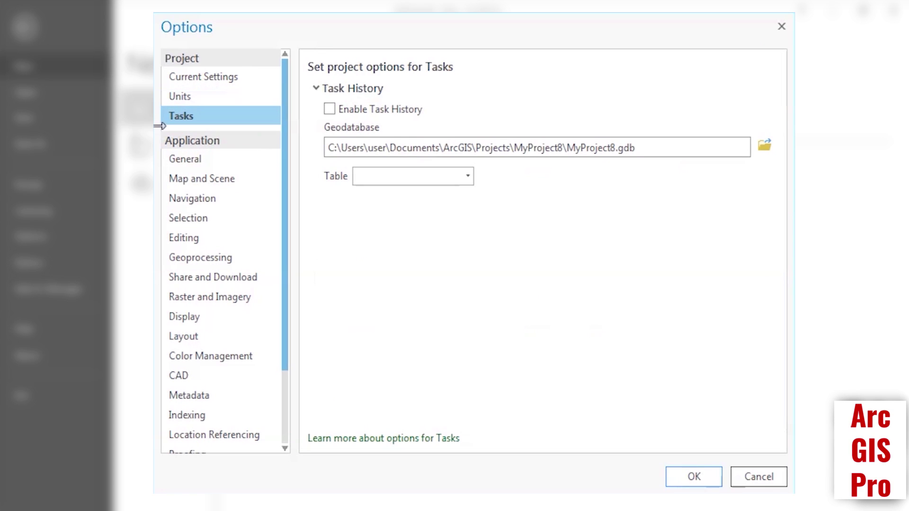
pyautogui.click(205, 165)
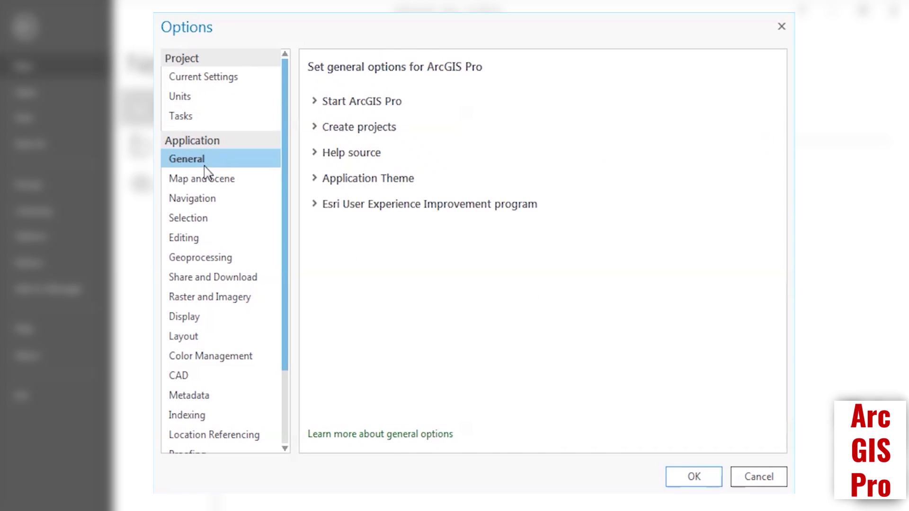
pyautogui.click(313, 103)
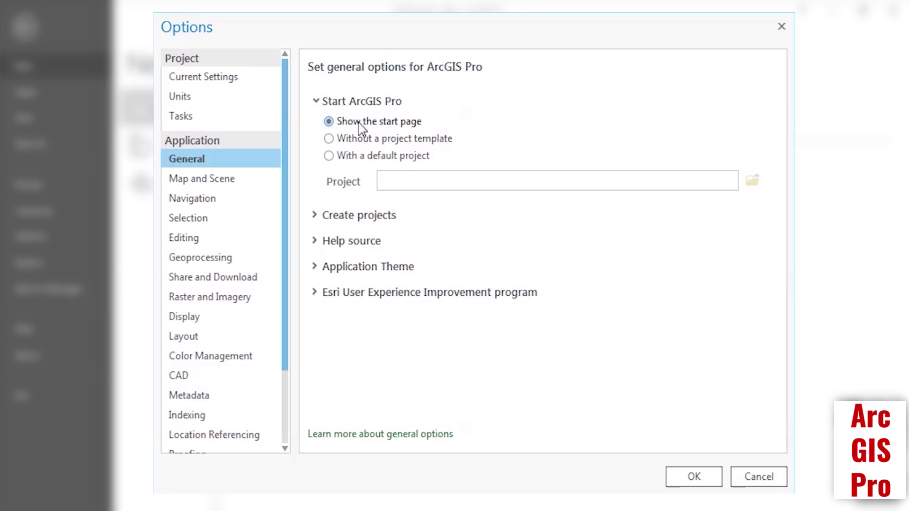
pyautogui.click(349, 156)
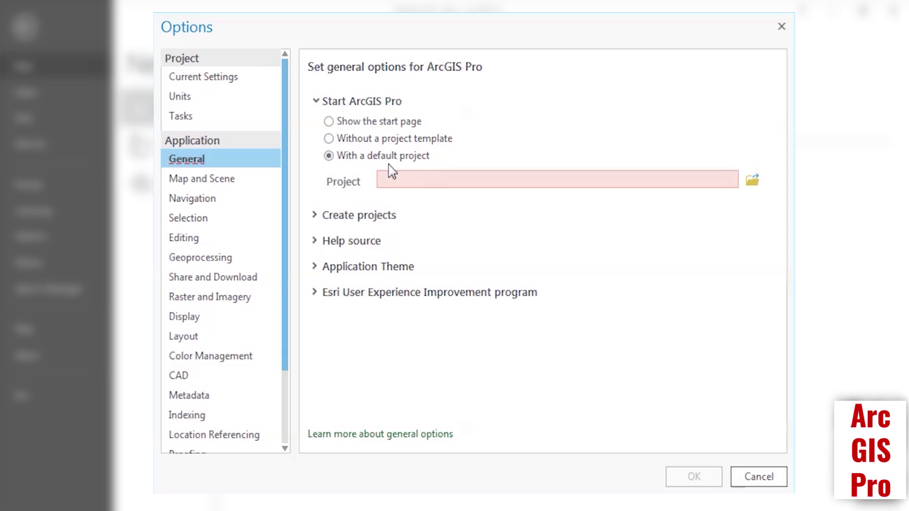
pyautogui.moveTo(731, 178)
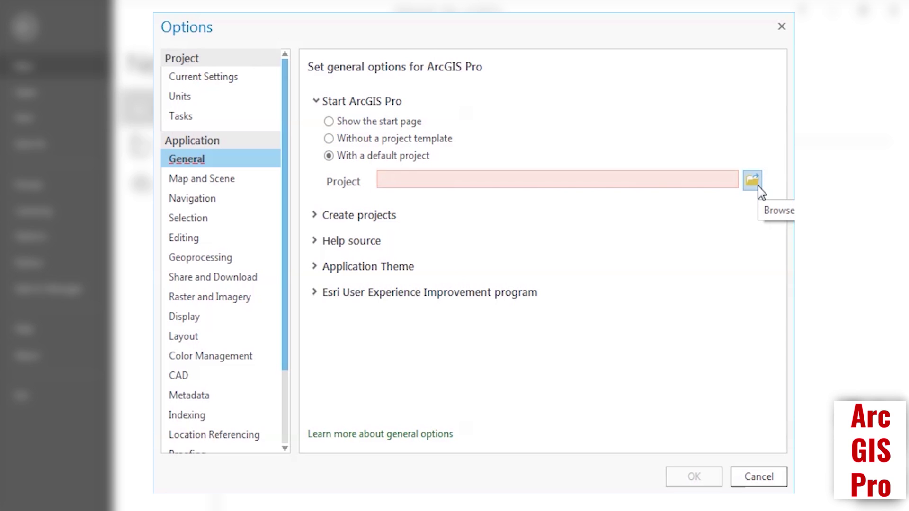
# Examine the location, geodatabase and toolbox settings used when new projects are created
pyautogui.click(313, 218)
pyautogui.scroll(-3, 652, 224)
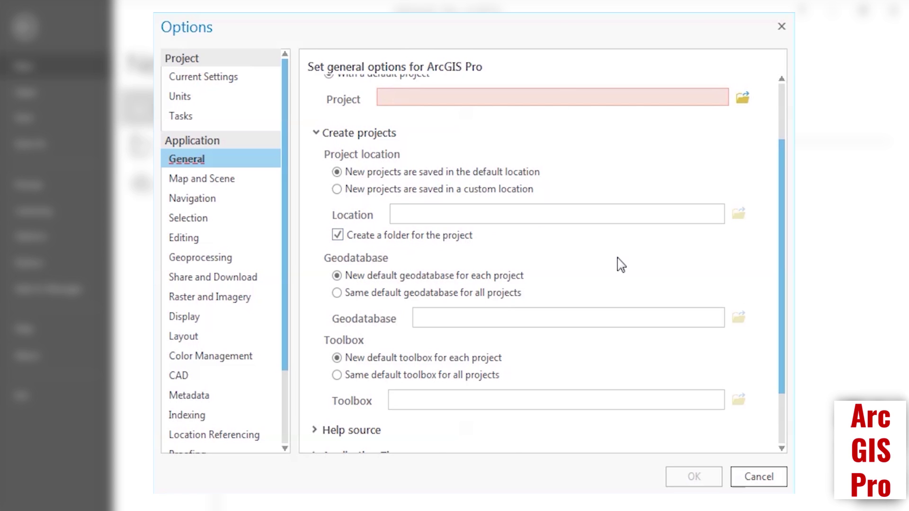
pyautogui.scroll(-3, 617, 258)
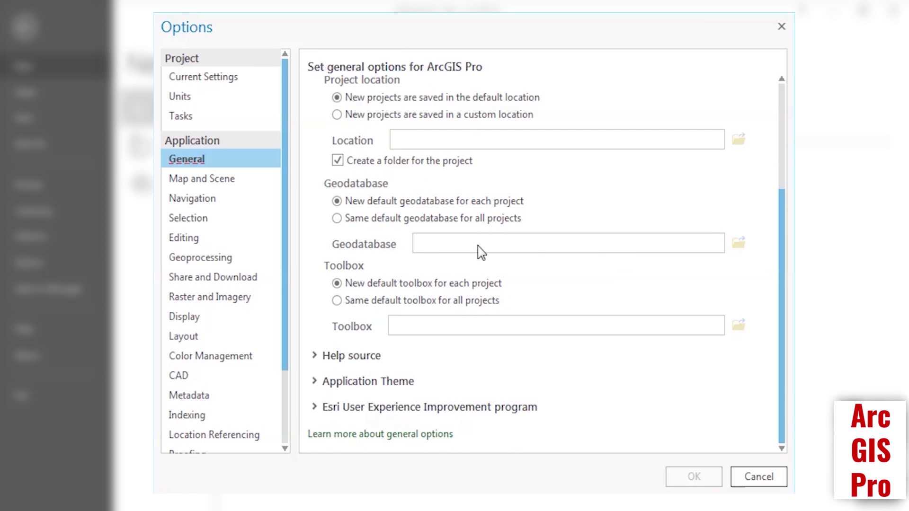
pyautogui.scroll(5, 416, 252)
pyautogui.click(317, 216)
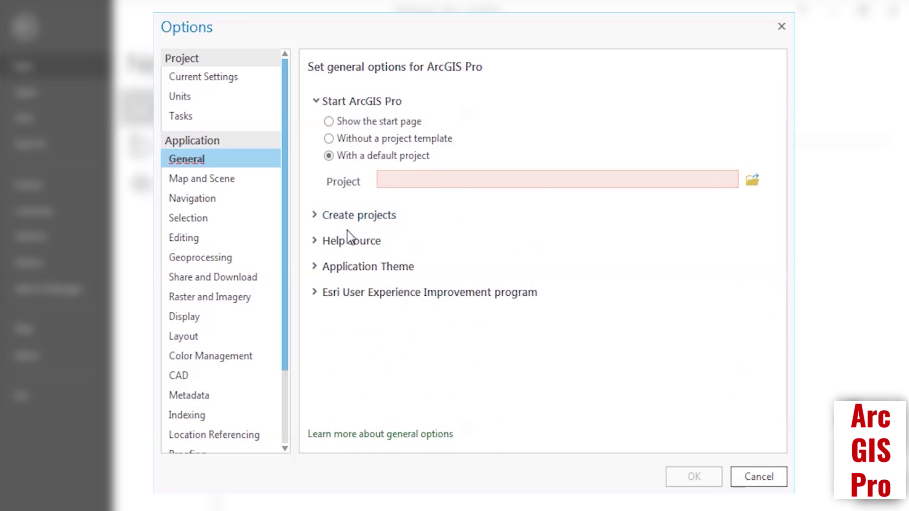
# Undo the choice of starting with a default project and collapse the startup settings
pyautogui.click(316, 109)
pyautogui.click(324, 108)
pyautogui.click(318, 107)
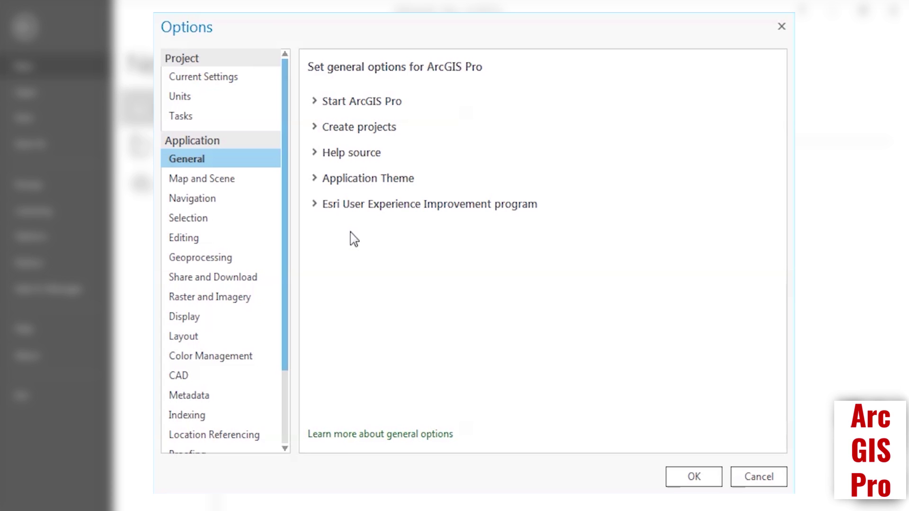
# Examine the map and scene defaults, including spatial reference, and compare the organization's default basemap with the custom Streets basemap
pyautogui.click(184, 183)
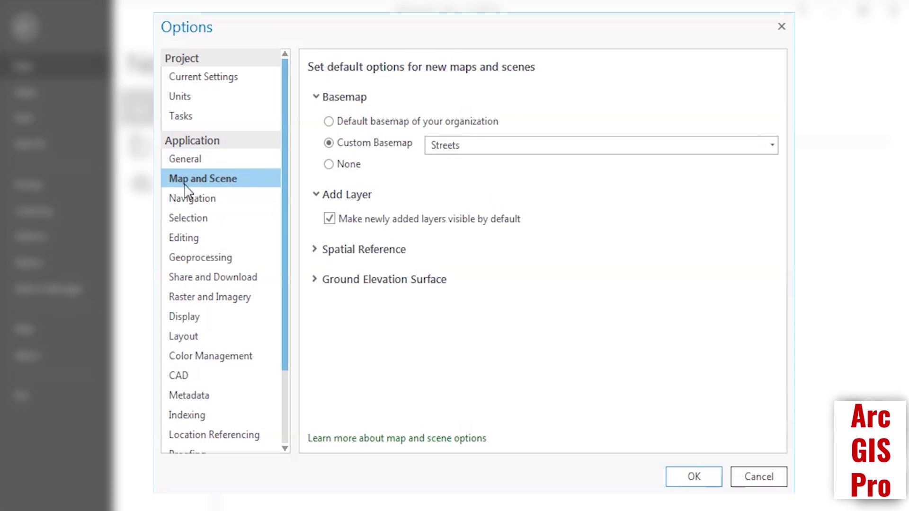
pyautogui.click(315, 249)
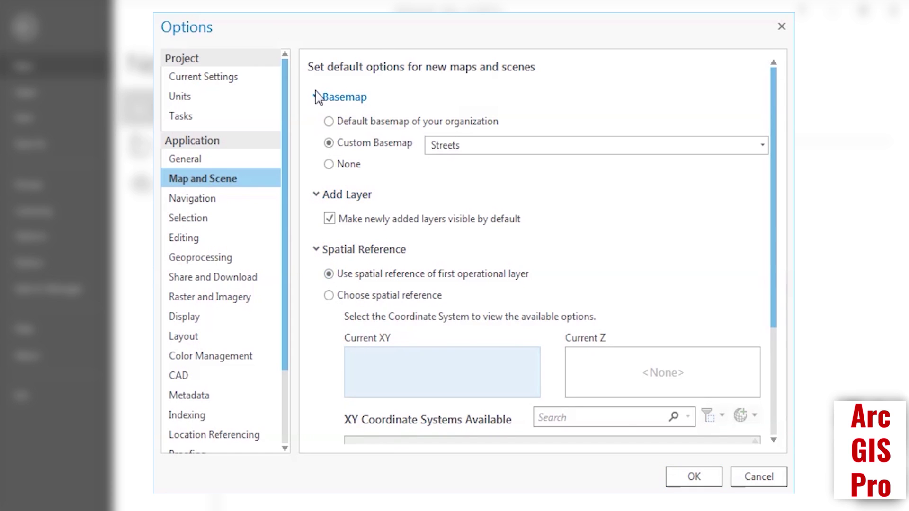
pyautogui.click(377, 126)
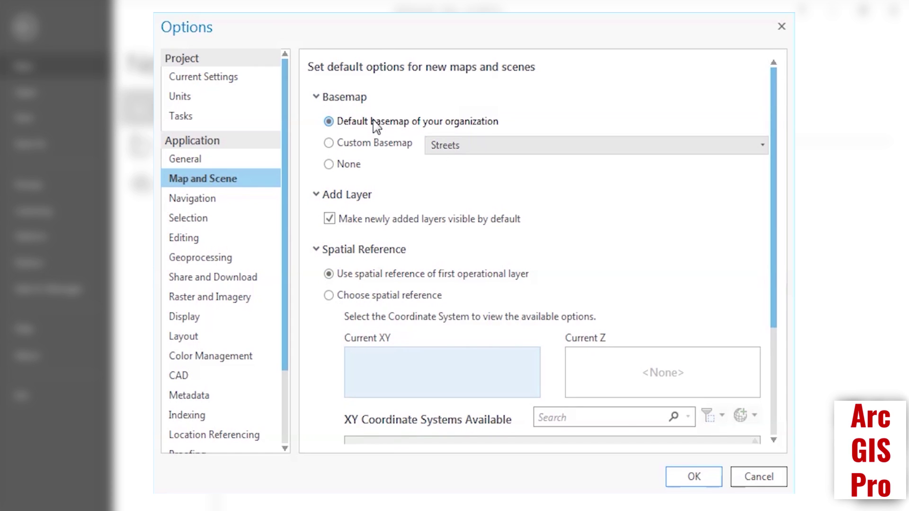
pyautogui.click(375, 142)
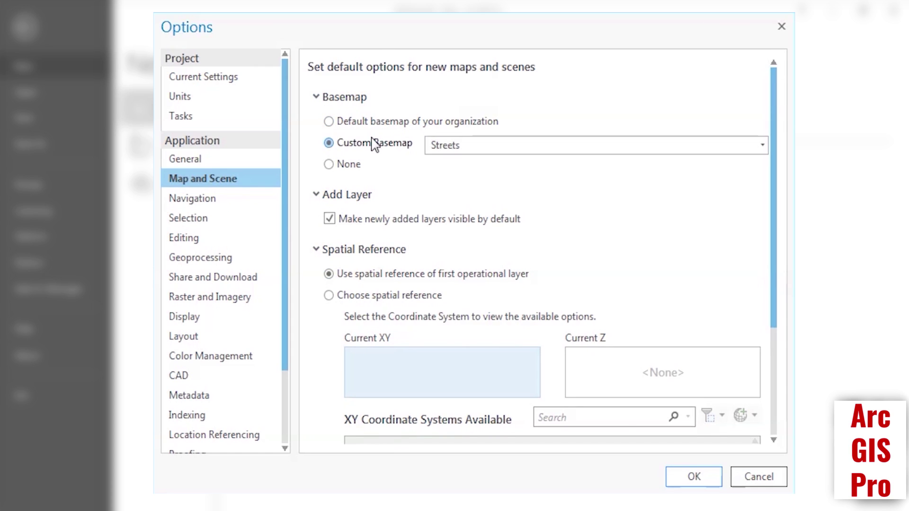
# Browse the custom basemaps available for new maps and scenes, leaving Streets selected
pyautogui.click(505, 151)
pyautogui.scroll(-1, 577, 265)
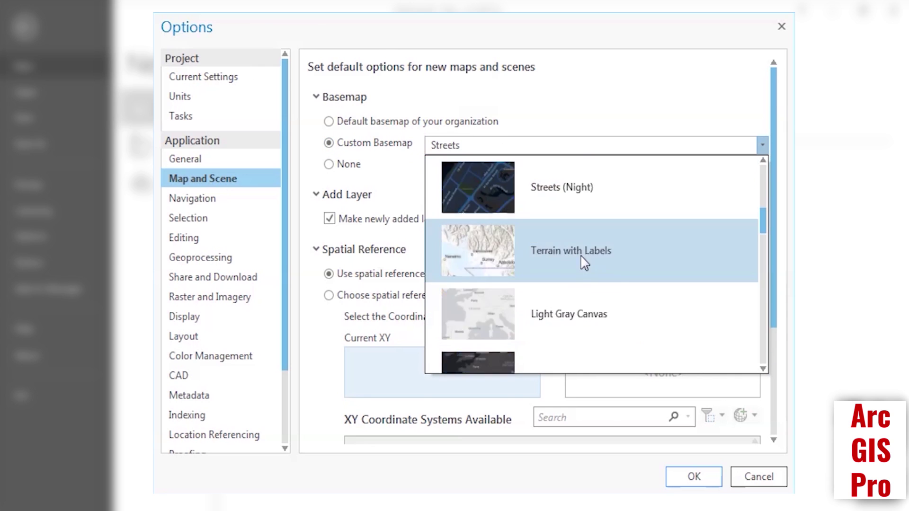
pyautogui.scroll(-3, 582, 265)
pyautogui.scroll(3, 580, 273)
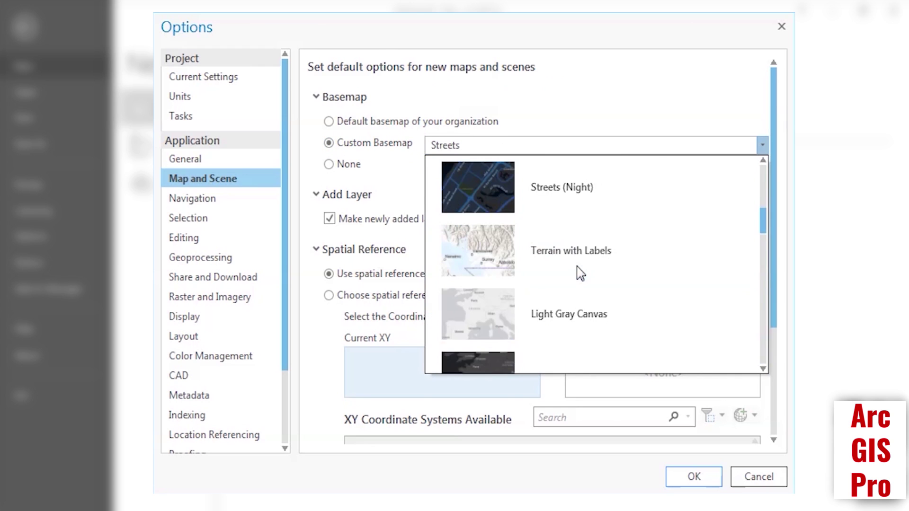
pyautogui.scroll(3, 580, 273)
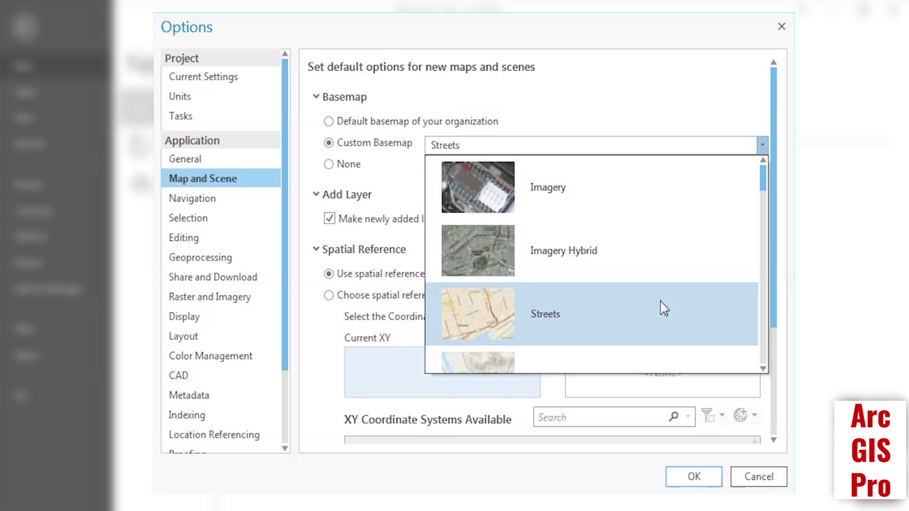
pyautogui.click(523, 127)
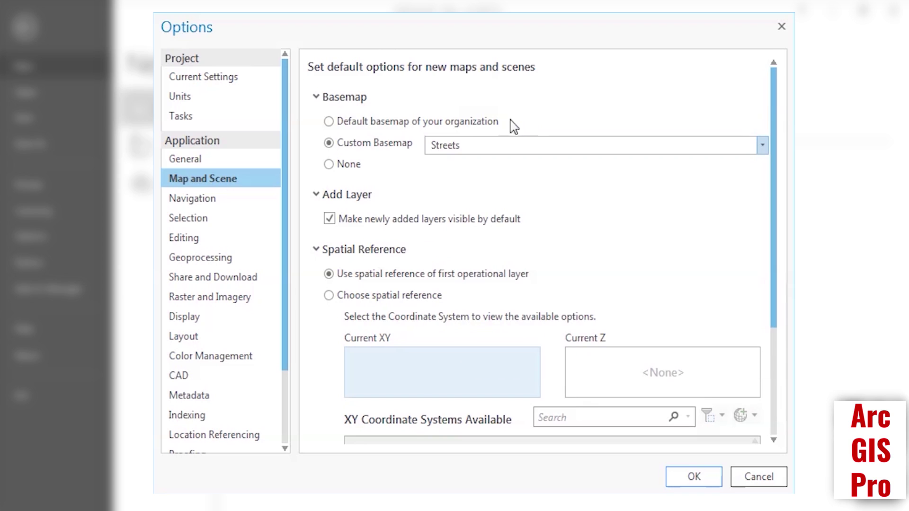
# Try the no-basemap option and set new maps and scenes to use the organization's default basemap
pyautogui.click(358, 122)
pyautogui.click(341, 166)
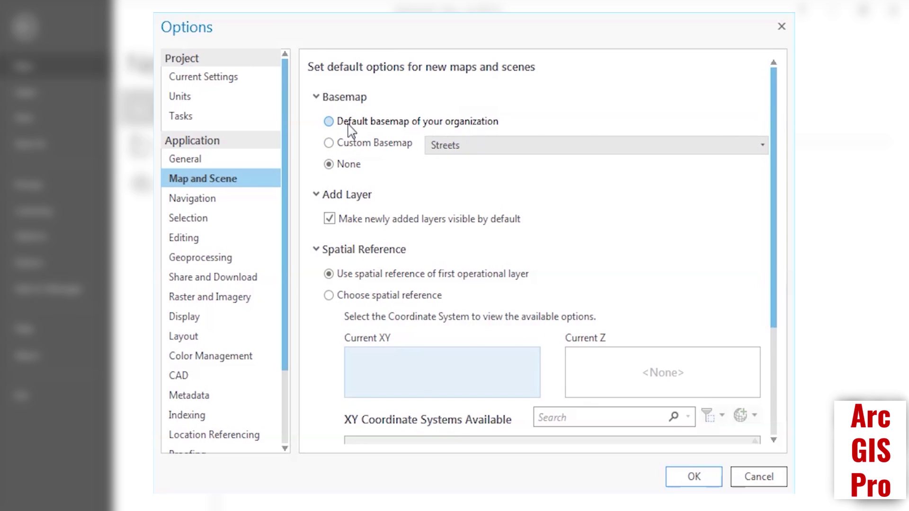
pyautogui.click(329, 123)
# Look through the layout, color management, CAD, metadata, proofing and language options
pyautogui.scroll(-3, 215, 299)
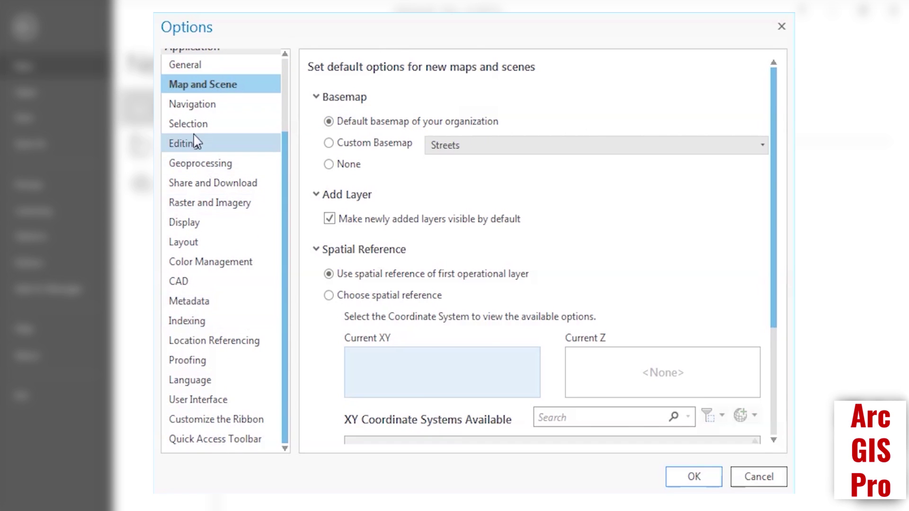
pyautogui.click(215, 256)
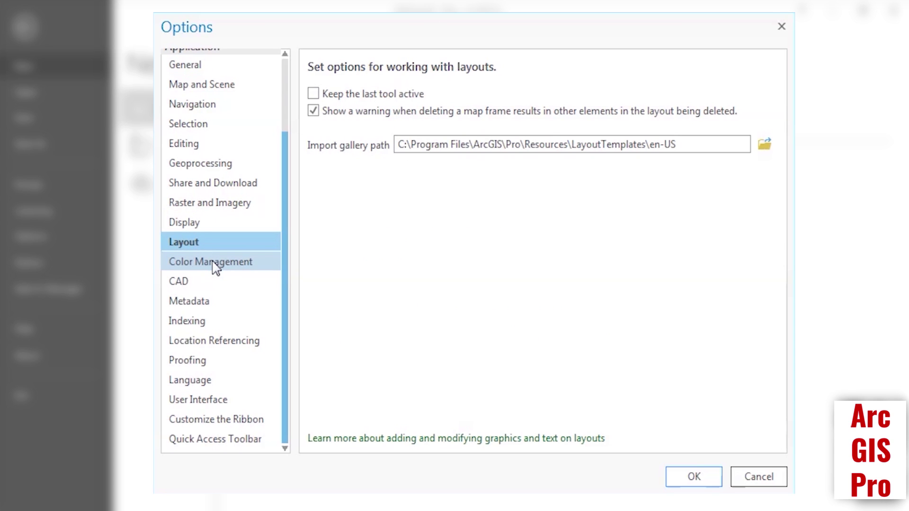
pyautogui.click(216, 263)
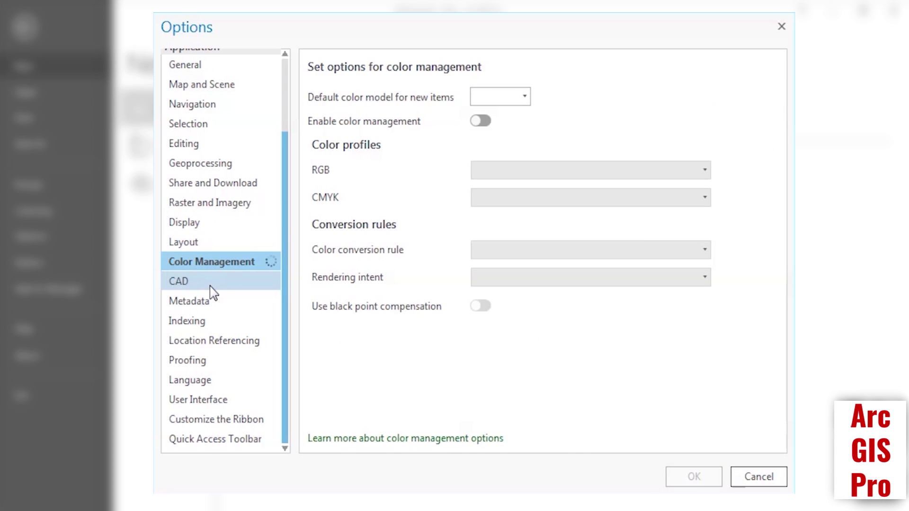
pyautogui.click(212, 284)
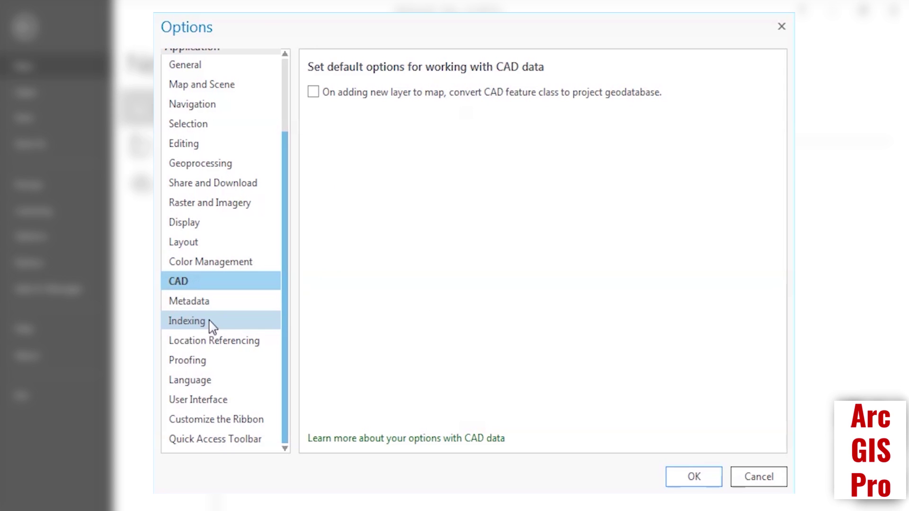
pyautogui.click(210, 304)
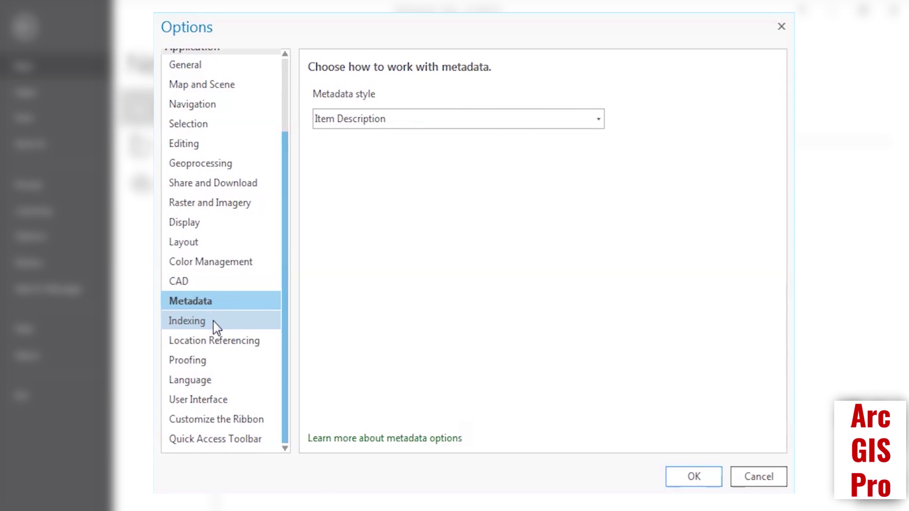
pyautogui.click(223, 362)
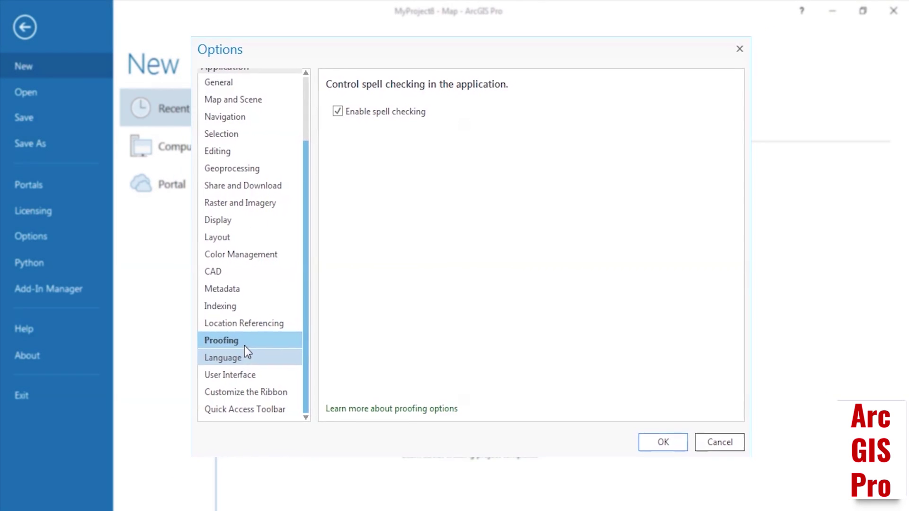
pyautogui.click(245, 350)
# Return to the general application options, leave the options and go back to the open map project
pyautogui.scroll(2, 280, 203)
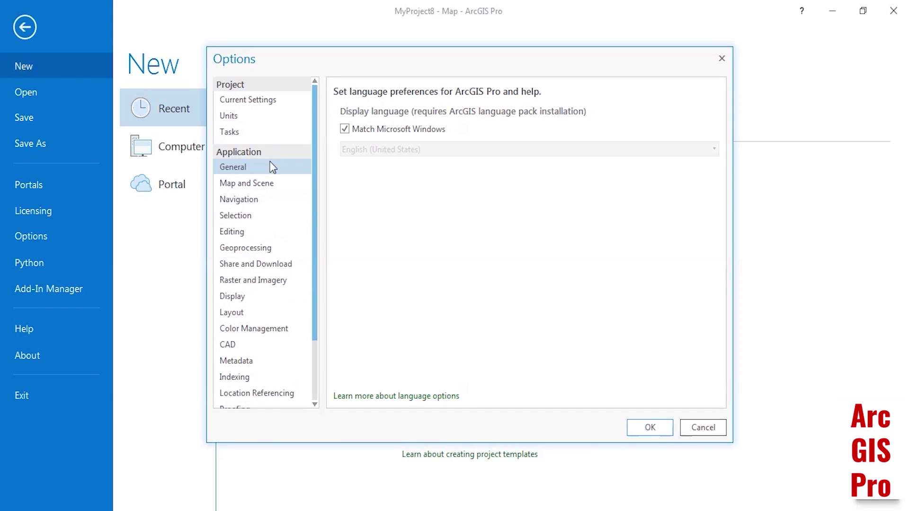
pyautogui.click(272, 167)
pyautogui.moveTo(436, 62)
pyautogui.mouseDown()
pyautogui.moveTo(487, 49)
pyautogui.moveTo(440, 65)
pyautogui.mouseUp()
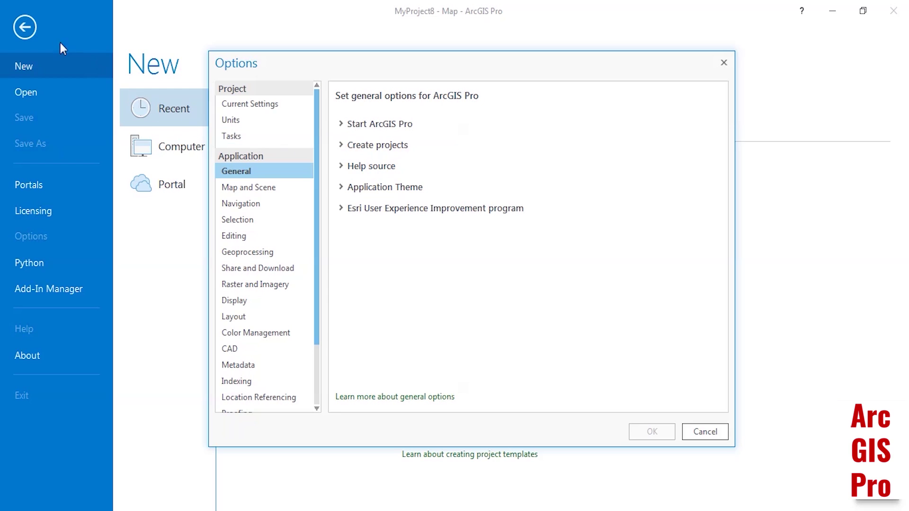
pyautogui.click(26, 24)
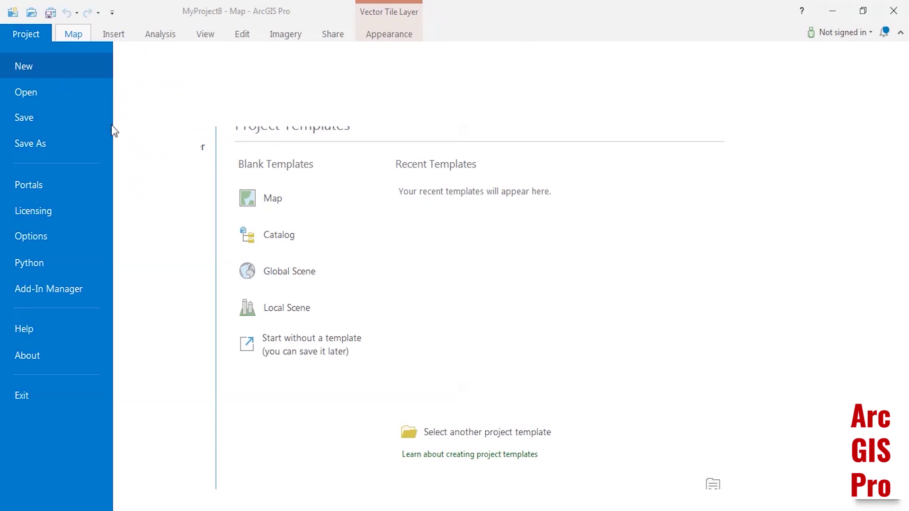